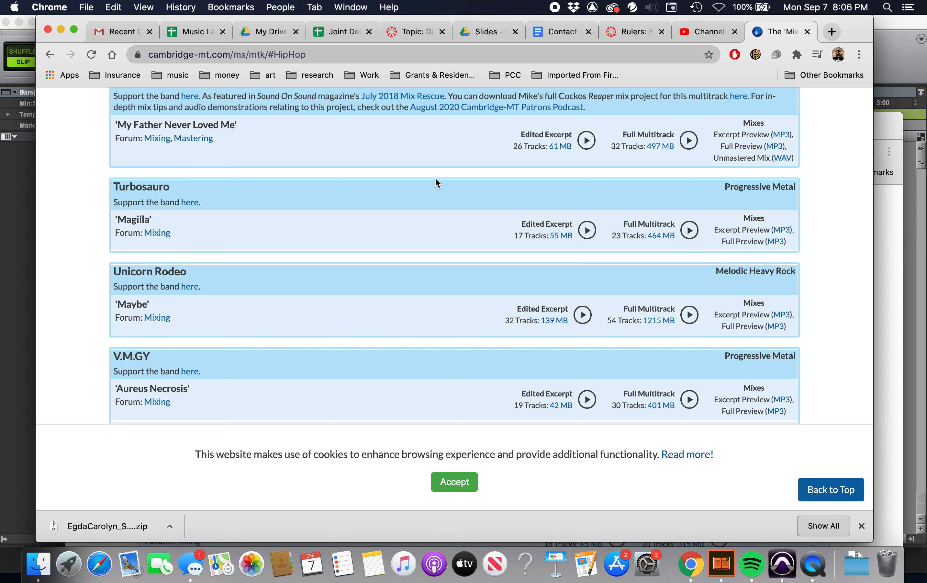
- Browse the Cambridge-MT multitrack library for 'Saudade Do Teu Beijo' in the Hip-Hop / R&B section
scroll(435, 180, "up", 20)
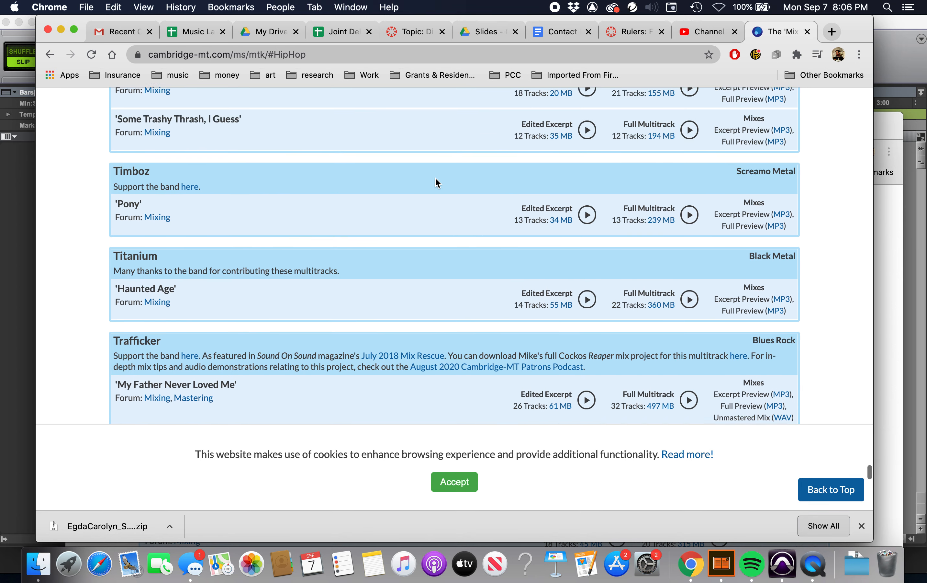
scroll(435, 178, "up", 5)
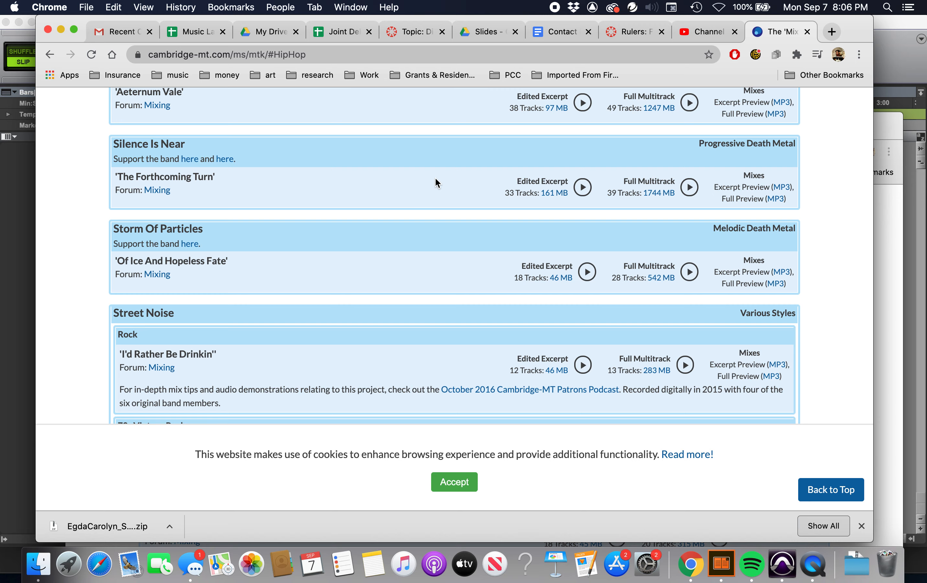
scroll(436, 179, "down", 20)
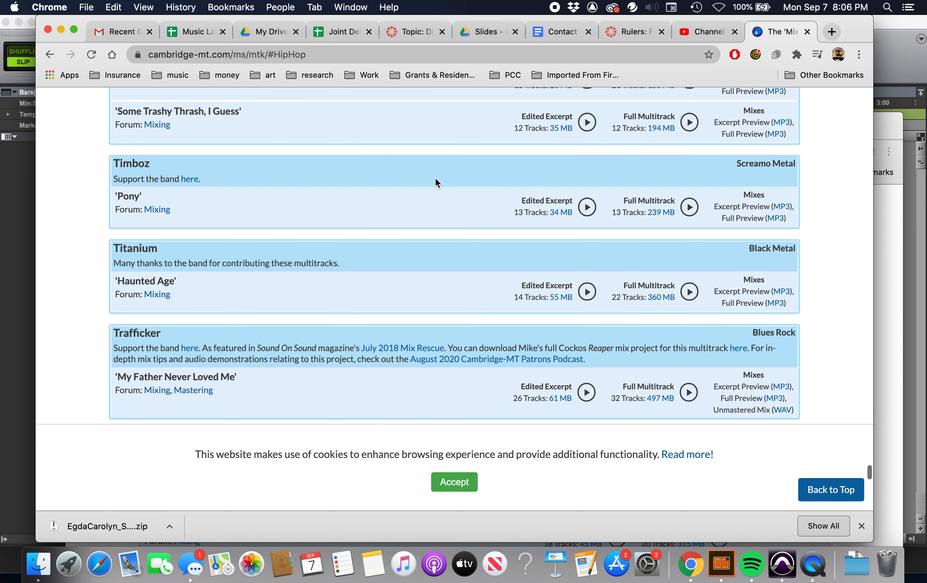
scroll(436, 179, "down", 3)
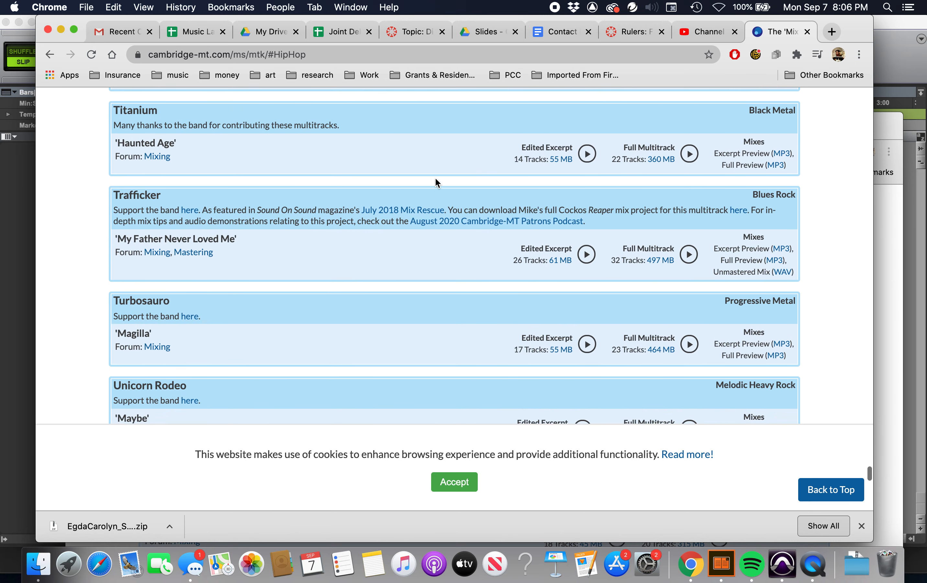
scroll(436, 180, "down", 15)
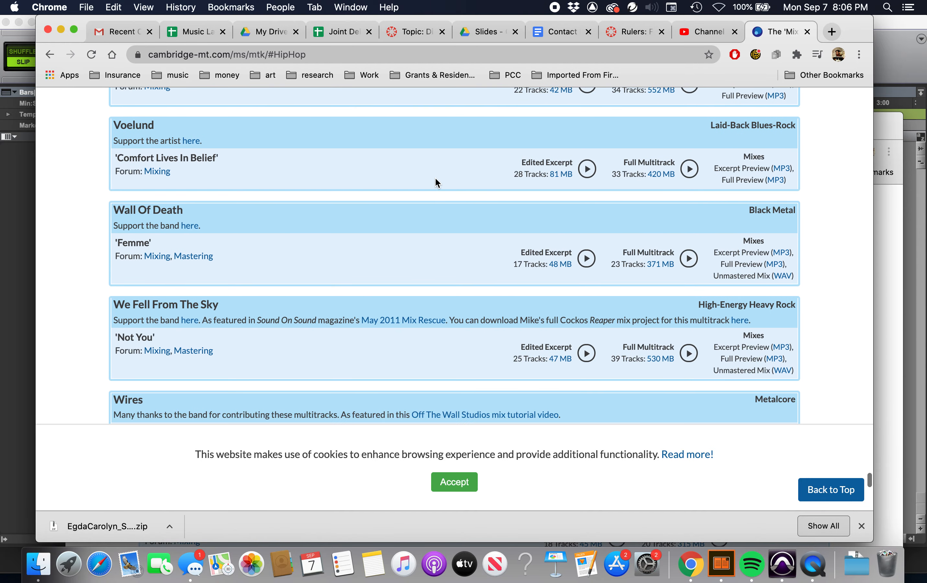
scroll(435, 179, "down", 15)
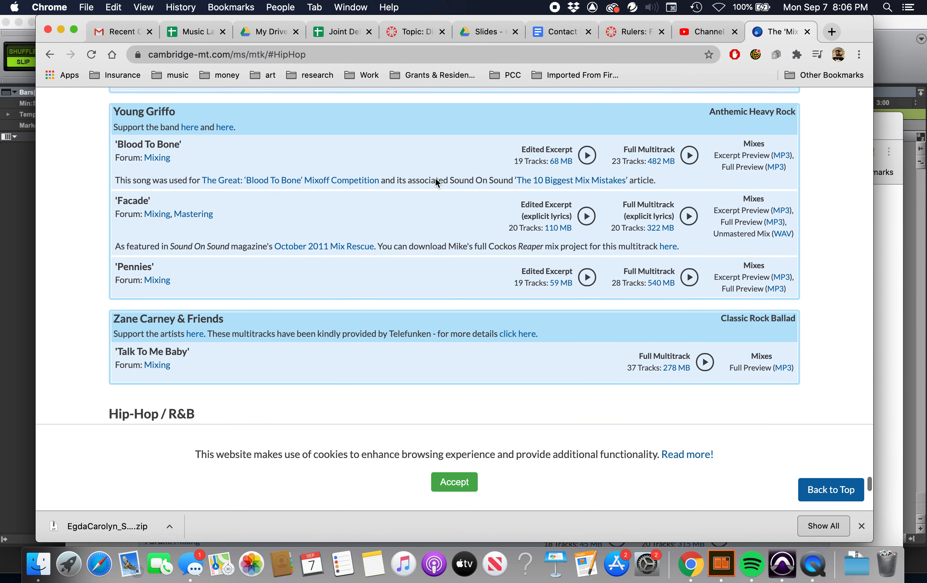
scroll(435, 178, "down", 12)
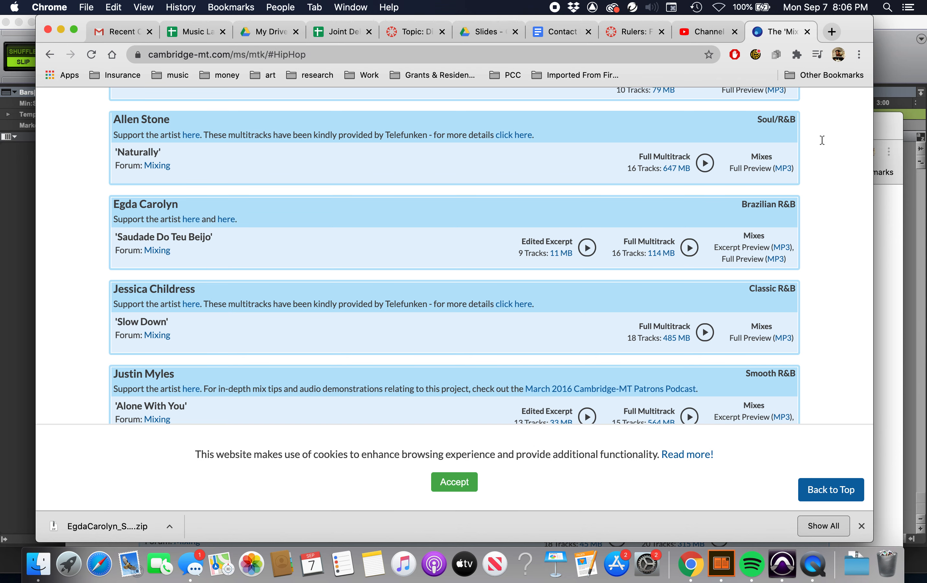
- Switch to Pro Tools and save the session under the new name Saudade Do Teu Beijo_mix1
left_click(902, 70)
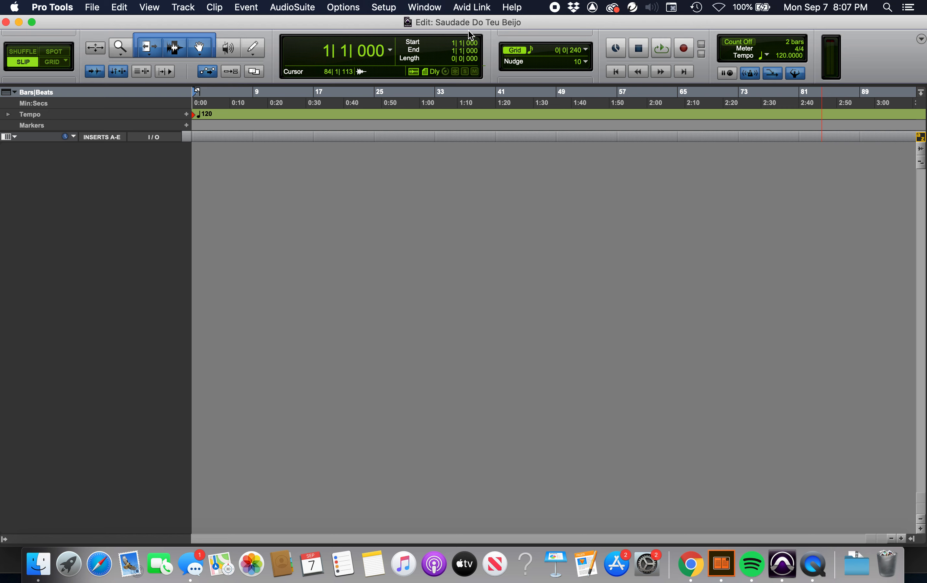
left_click(97, 12)
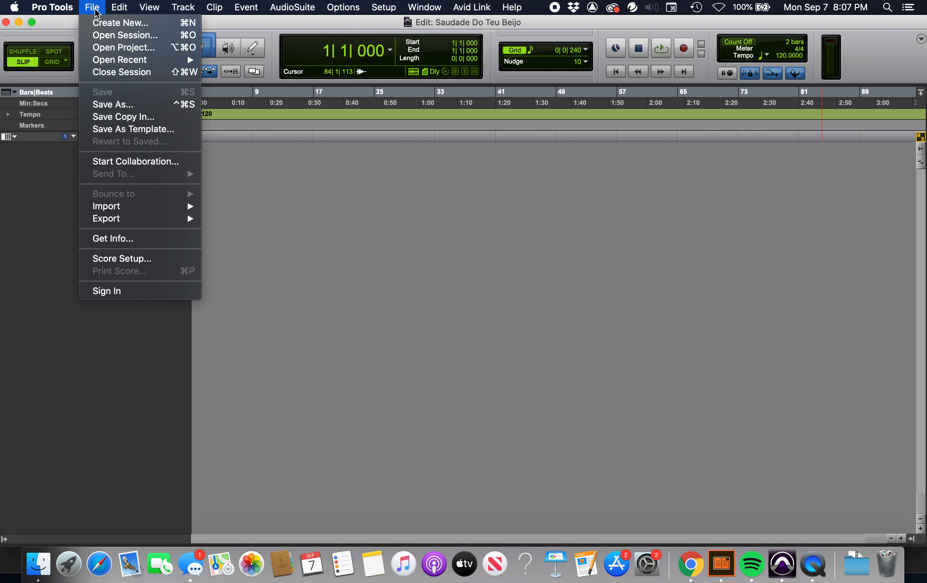
left_click(120, 110)
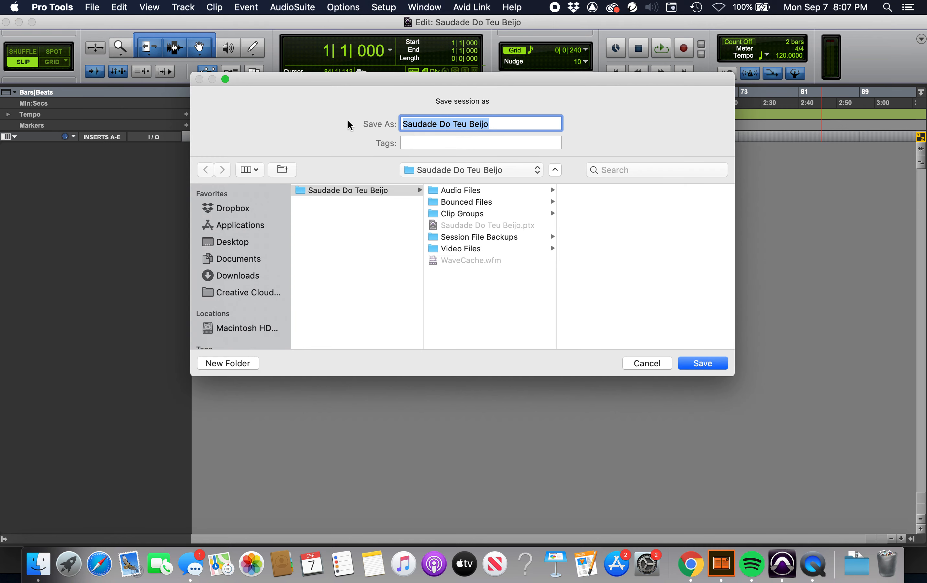
key("Right")
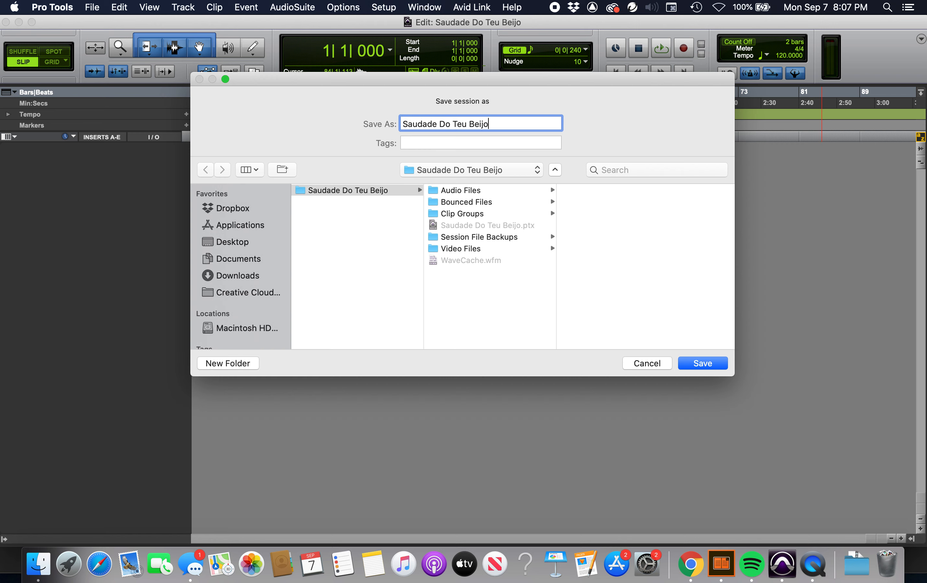
type("_mix1")
left_click(698, 364)
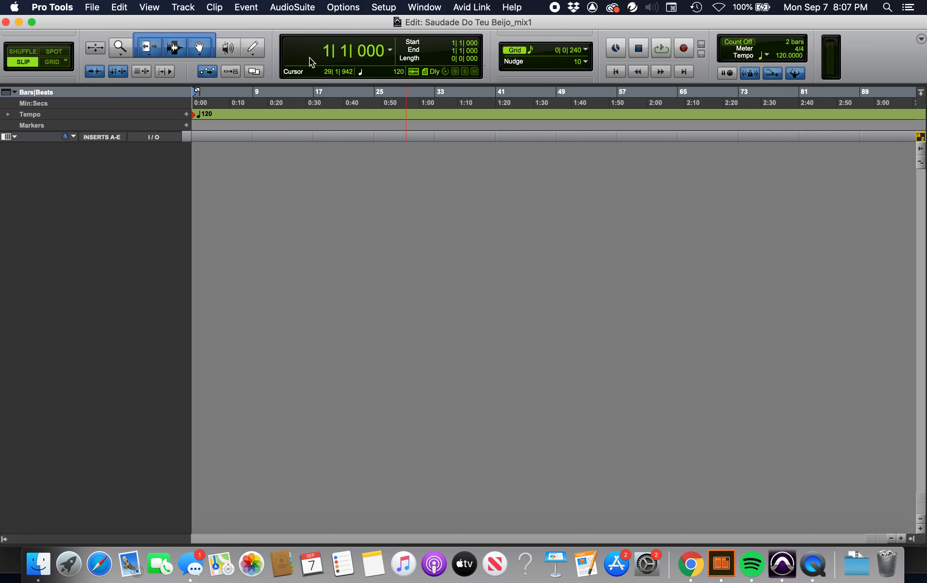
- Review the audio import and sample rate conversion settings in the Processing preferences, accepting them
left_click(381, 8)
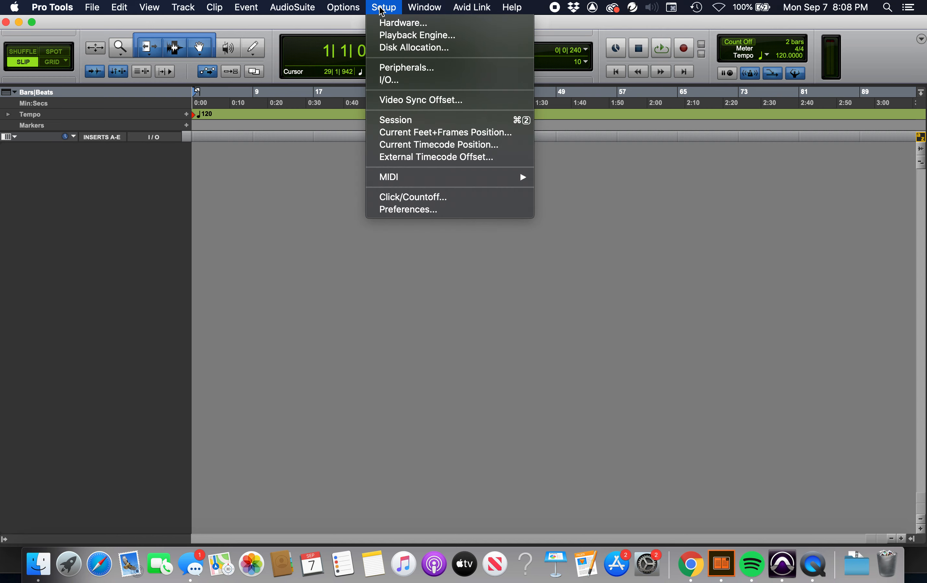
left_click(418, 209)
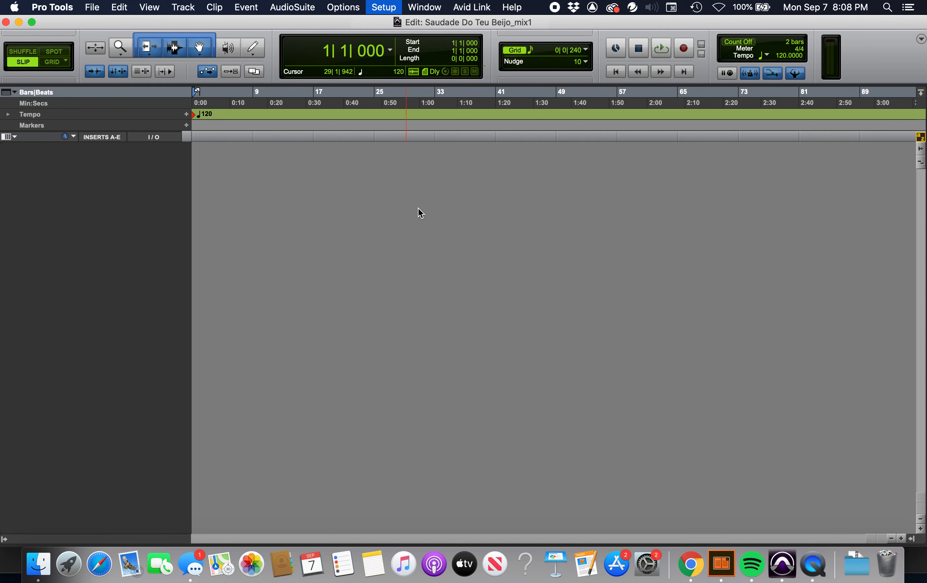
left_click(484, 46)
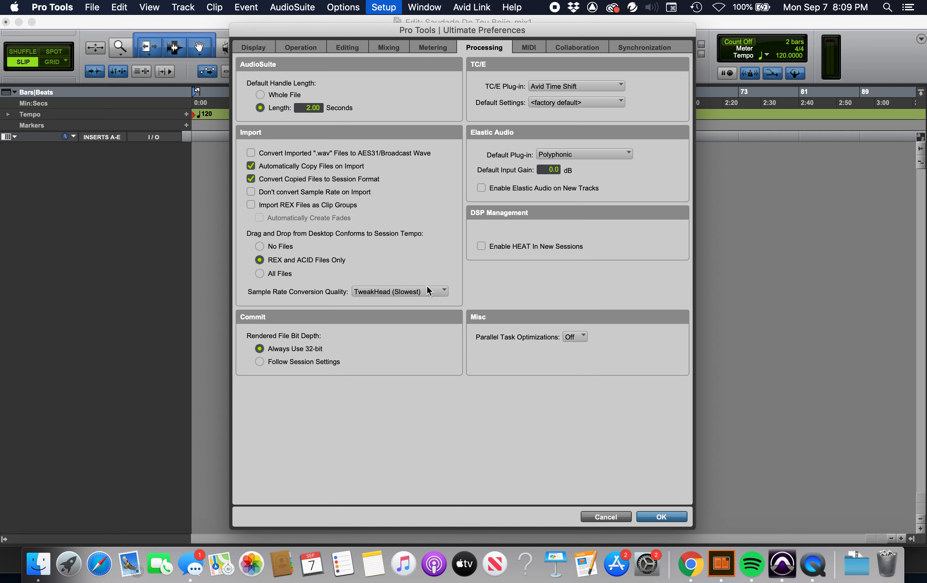
left_click(656, 516)
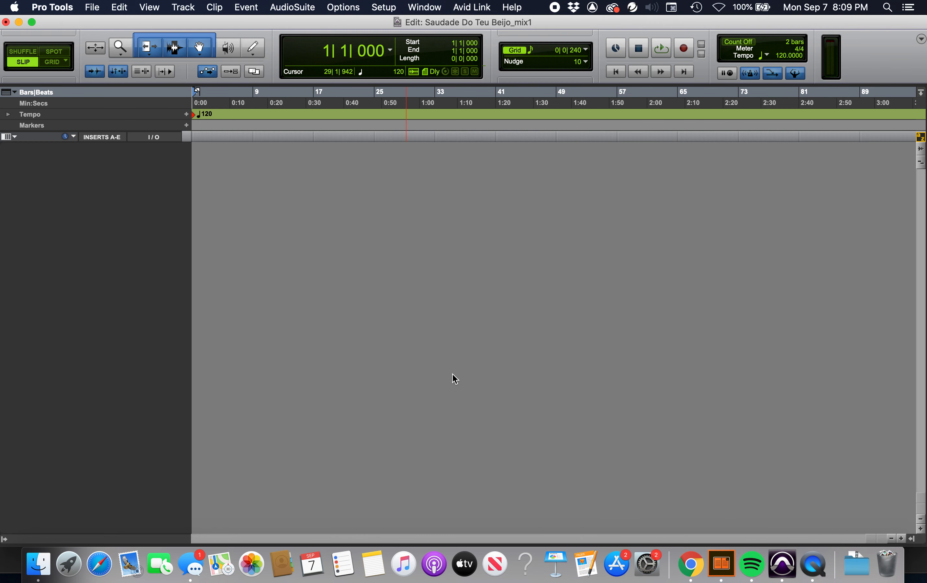
- Expand the EgdaCarolyn_SaudadeDoTeuBeijo_Full folder in Finder's Downloads, select 14_Organ.wav and return to Pro Tools
key("cmd+Tab")
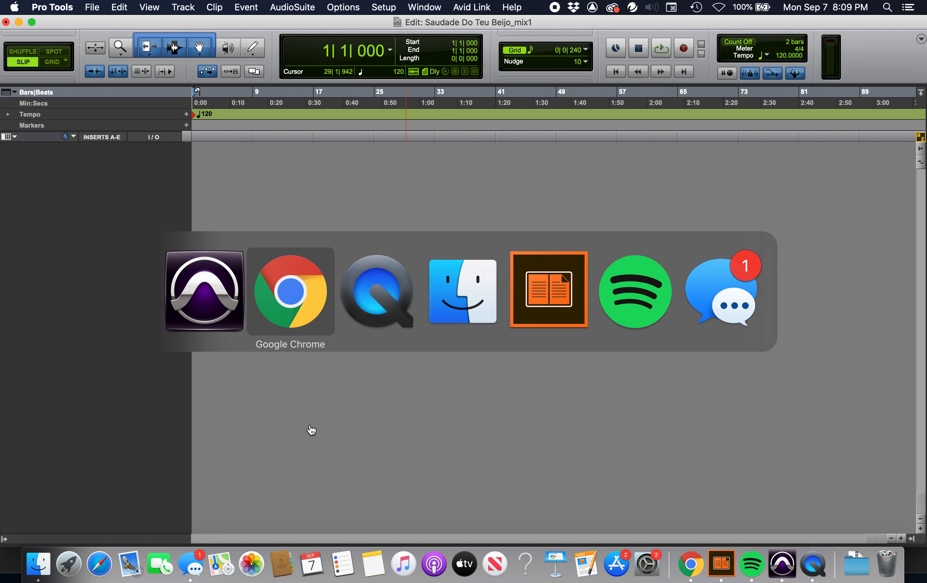
key("super+Tab")
key("super+Tab")
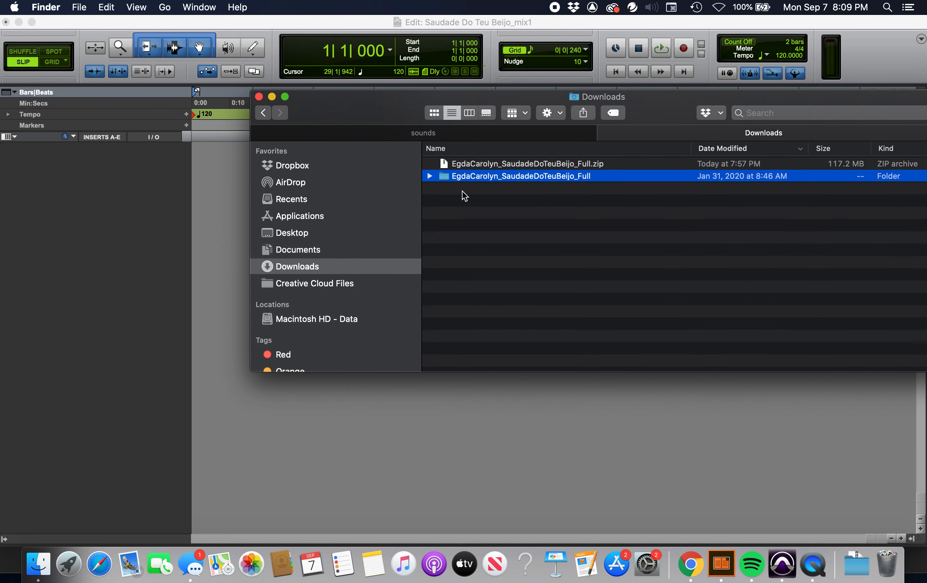
left_click(429, 177)
scroll(445, 225, "down", 2)
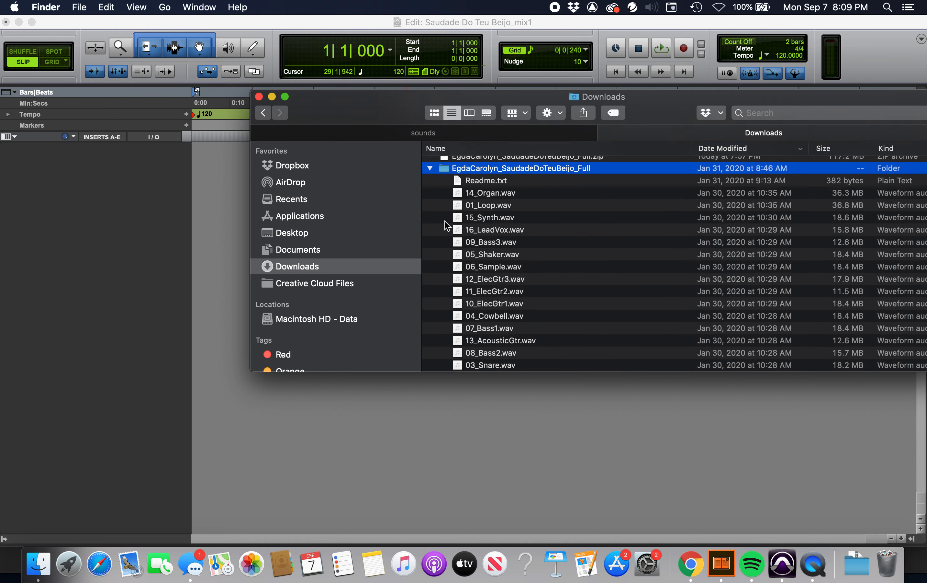
scroll(446, 226, "up", 2)
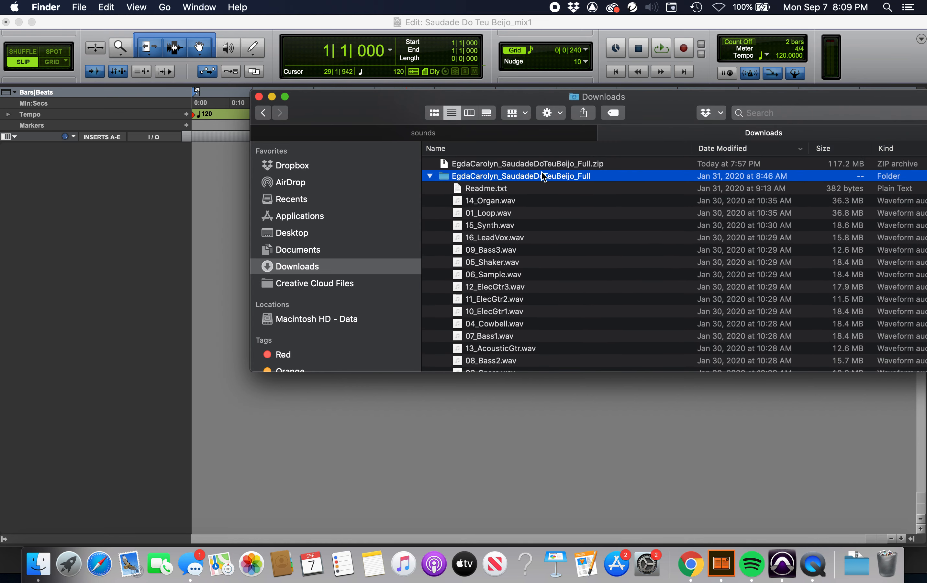
scroll(485, 206, "down", 2)
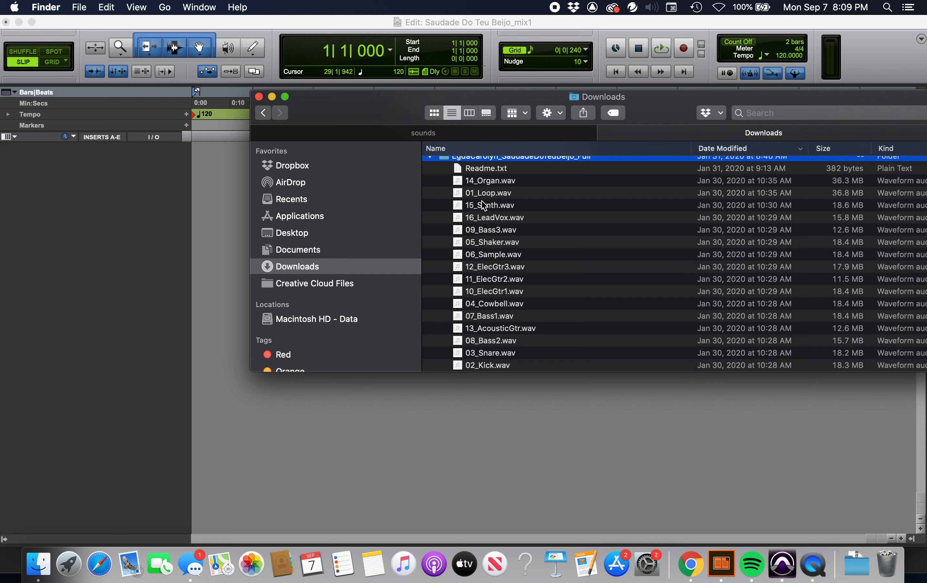
left_click(480, 170)
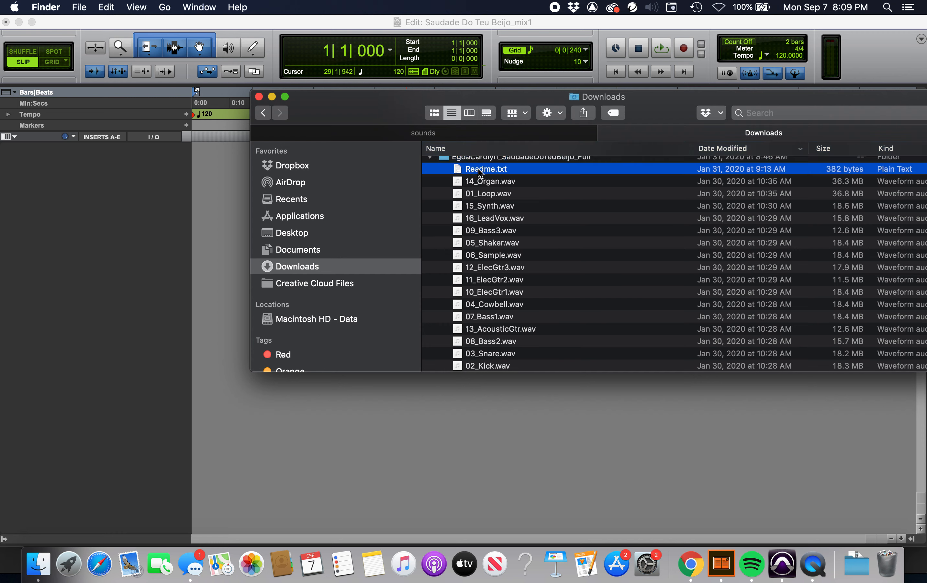
left_click(494, 182)
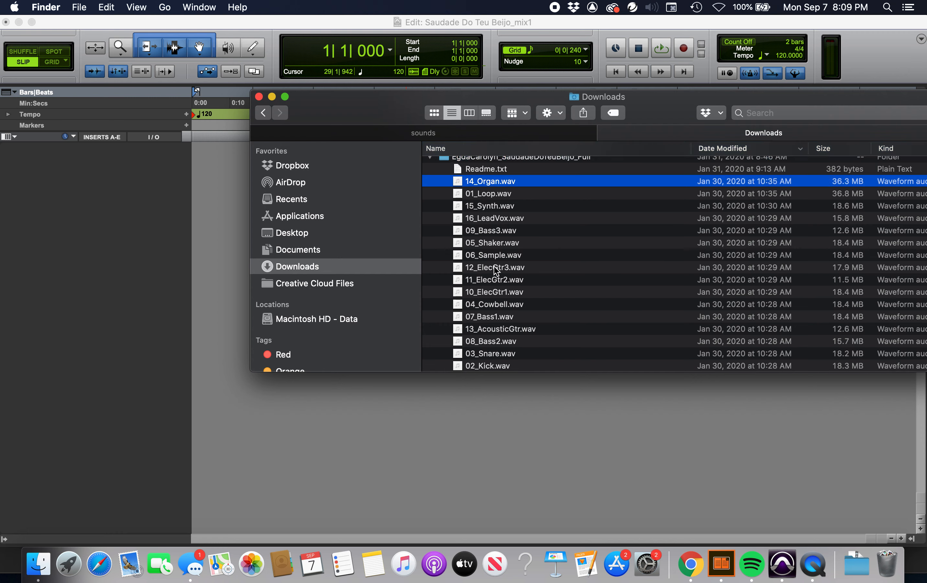
left_click(245, 349)
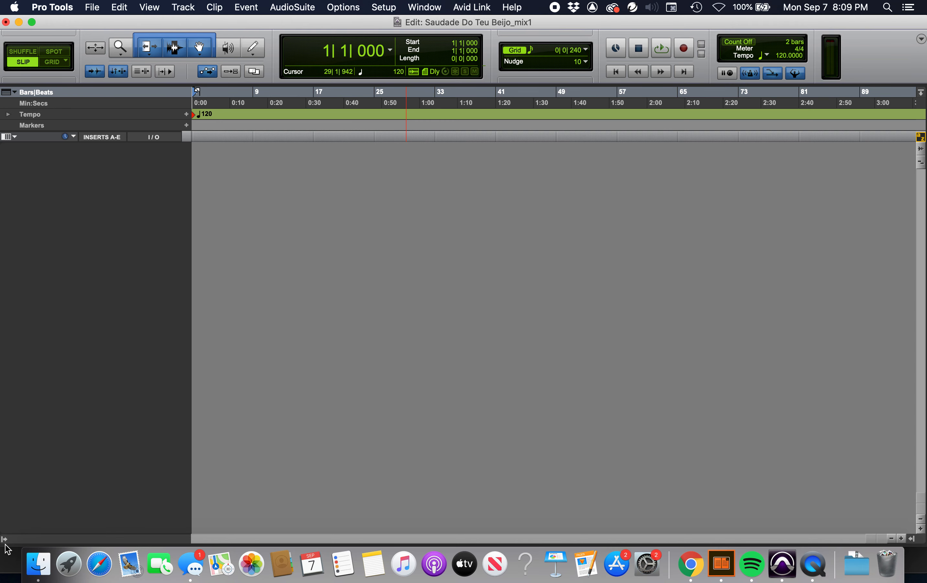
left_click(92, 6)
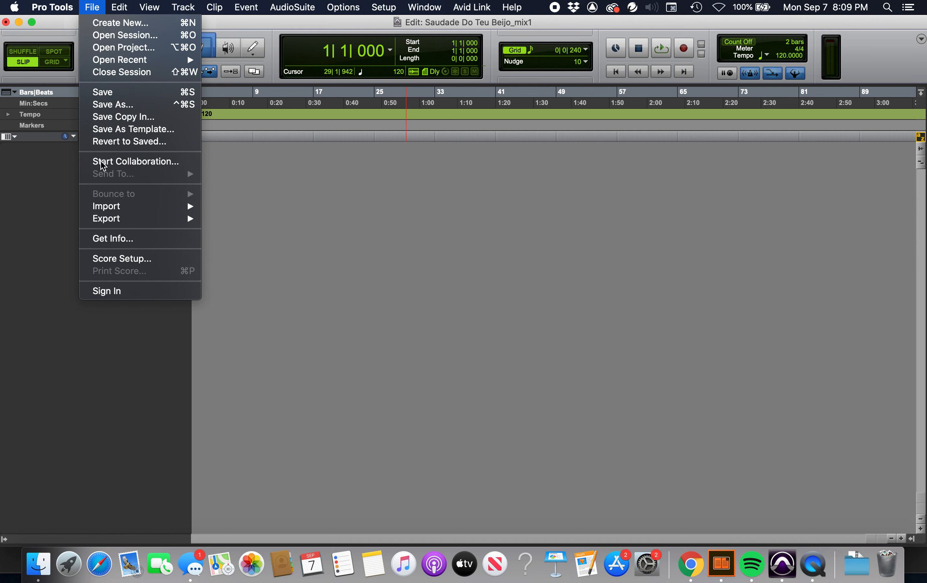
mouse_move(127, 206)
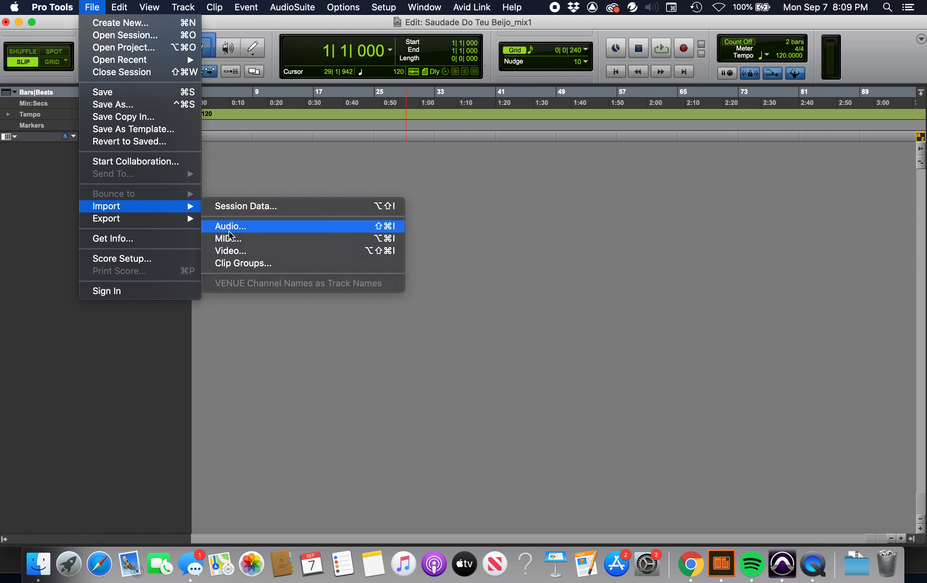
left_click(447, 274)
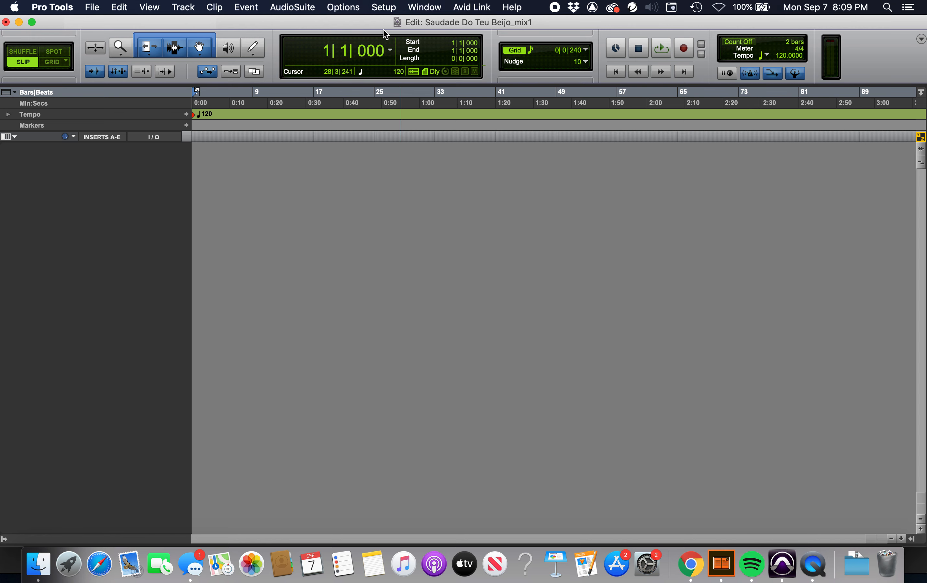
left_click(385, 7)
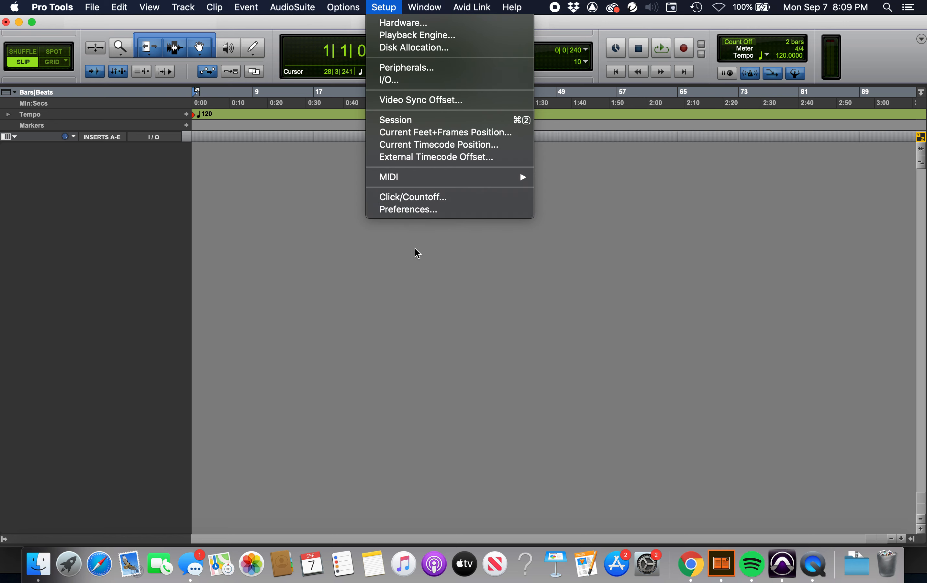
left_click(410, 316)
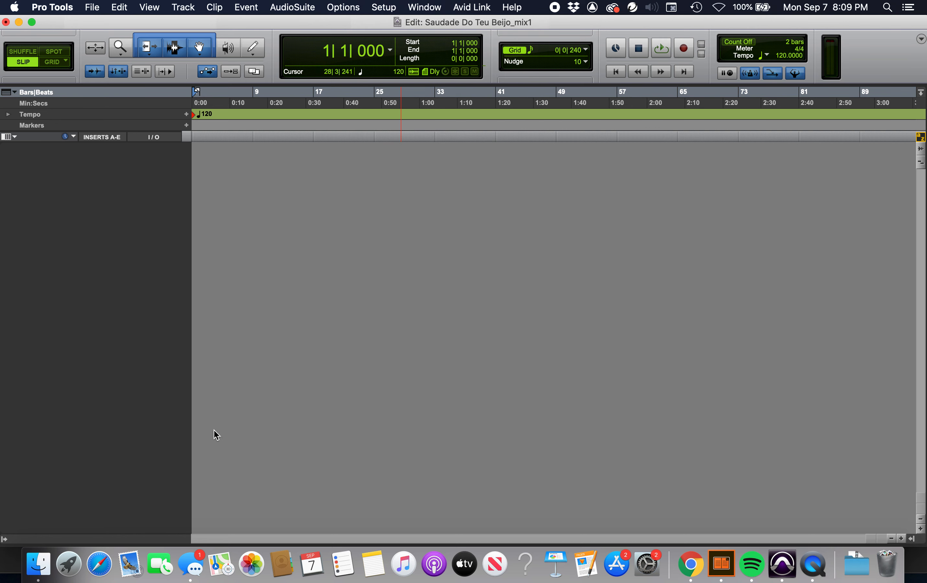
- Show the session's track list and import all WAV files from 14_Organ.wav through 02_Kick.wav from Finder as new tracks
left_click(4, 540)
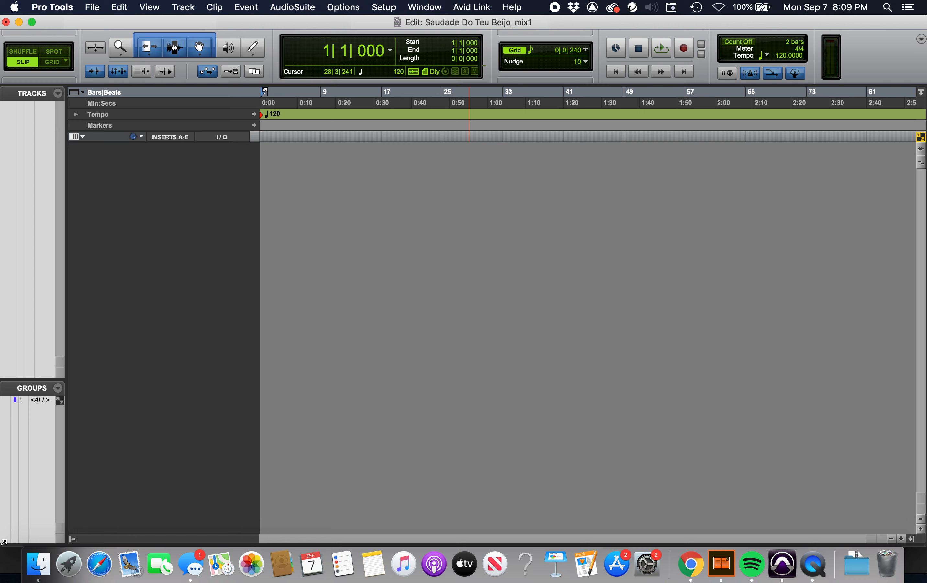
key("super+Tab")
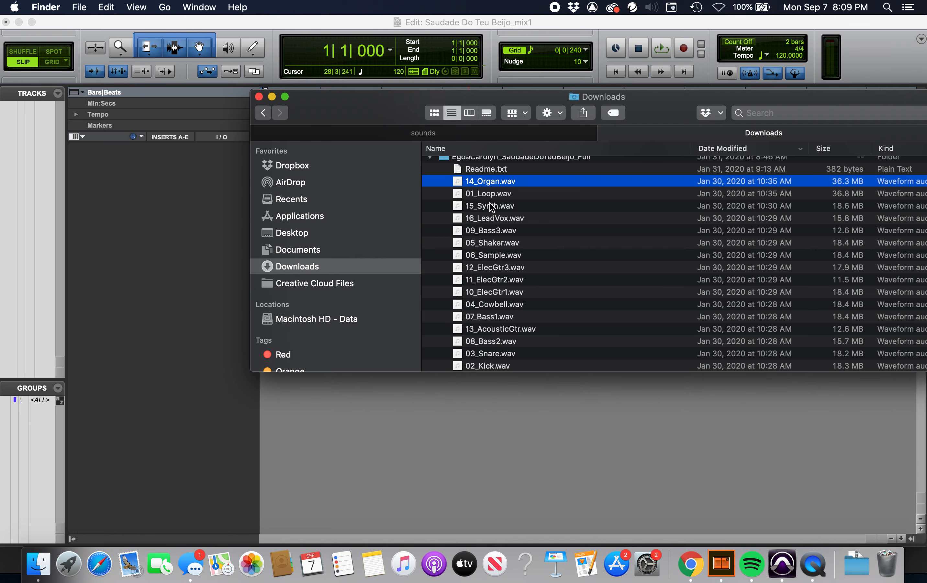
scroll(490, 252, "down", 1)
left_click(488, 366, "shift")
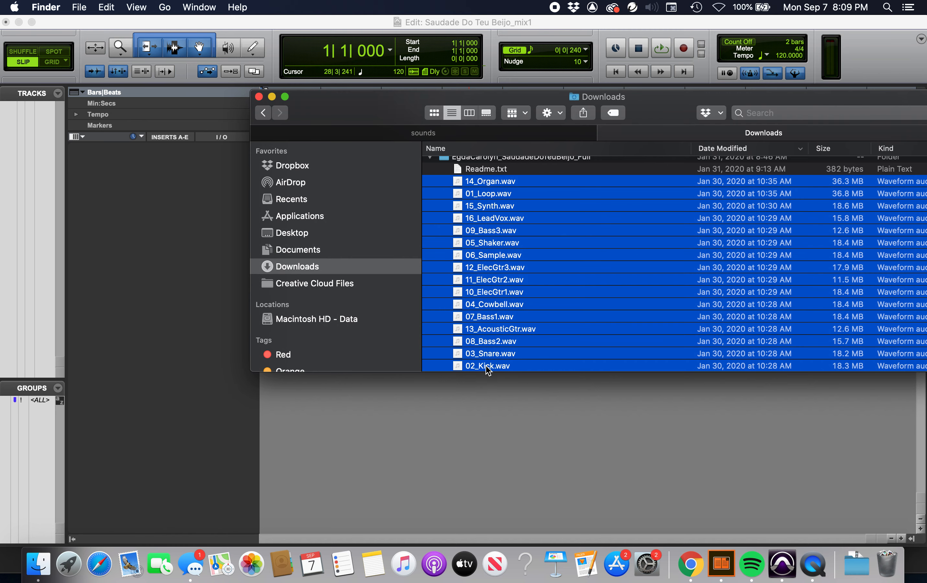
left_click_drag(459, 184, 20, 261)
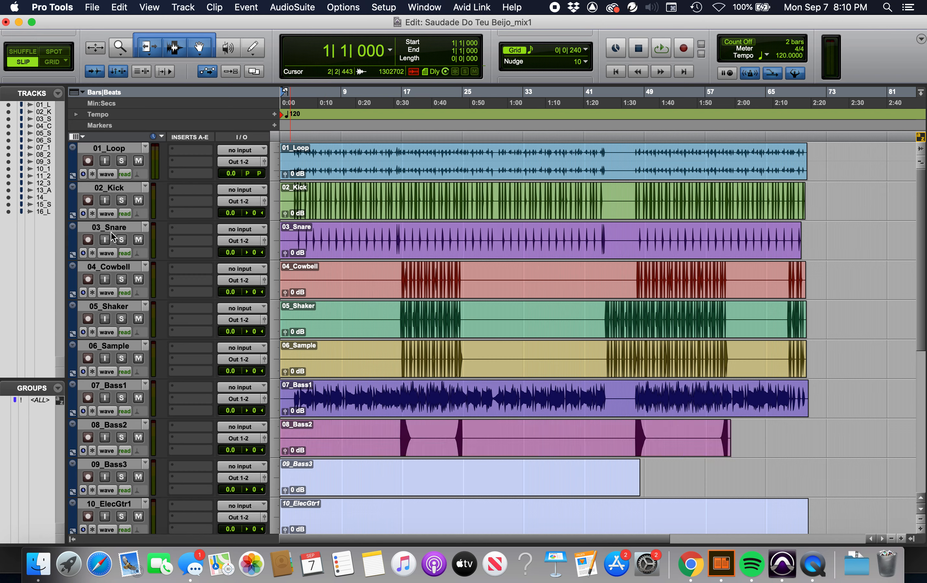
- Check the available Solo Mode options and solo the 01_Loop track
left_click(343, 7)
mouse_move(370, 424)
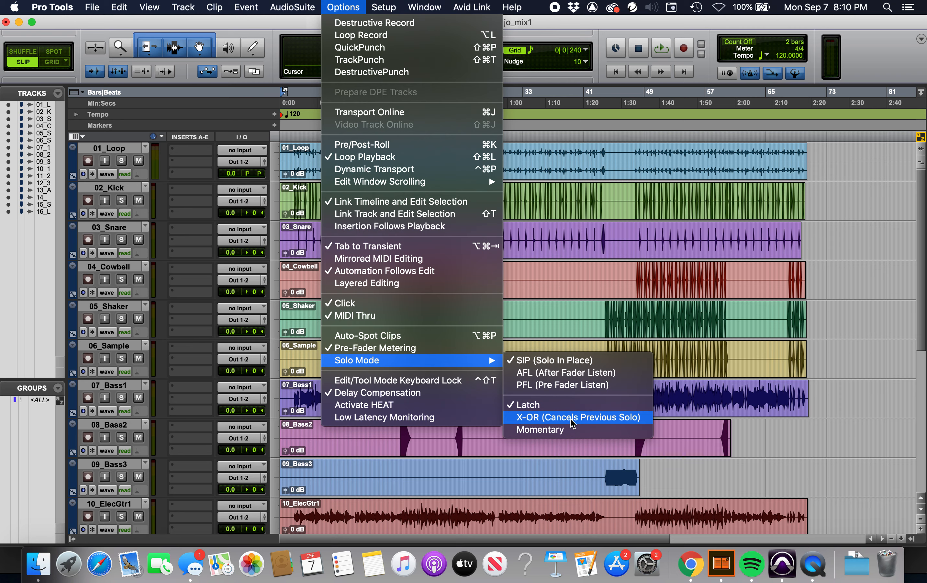
left_click(578, 473)
left_click(122, 160)
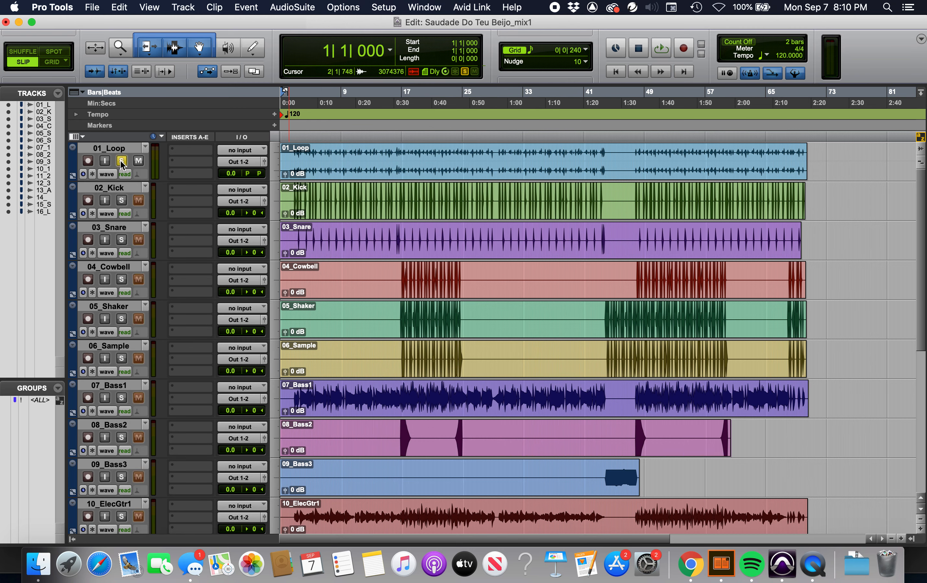
- Solo the 02_Kick, 03_Snare, 04_Cowbell, 05_Shaker and 06_Sample tracks one after another
left_click(121, 200)
left_click(121, 239)
left_click(122, 279)
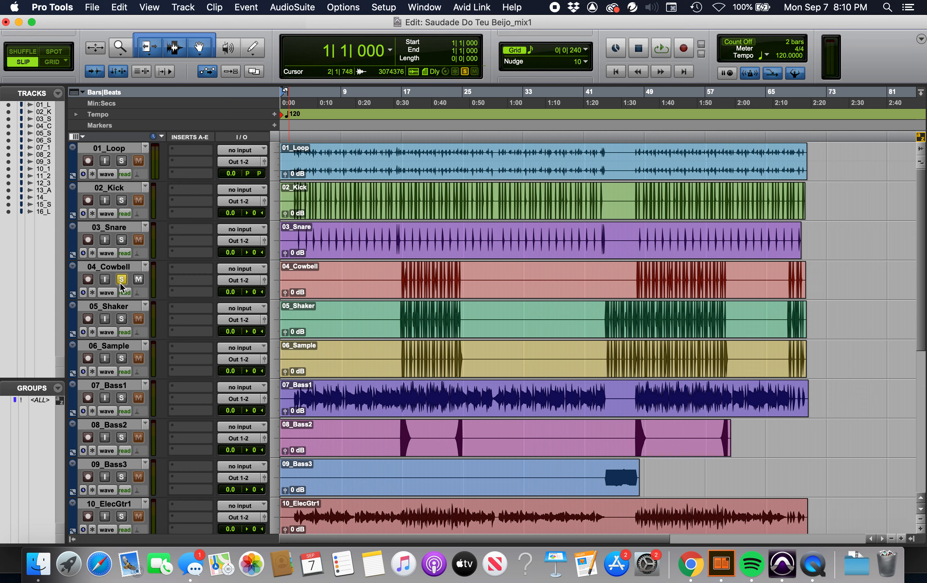
left_click(122, 318)
left_click(121, 358)
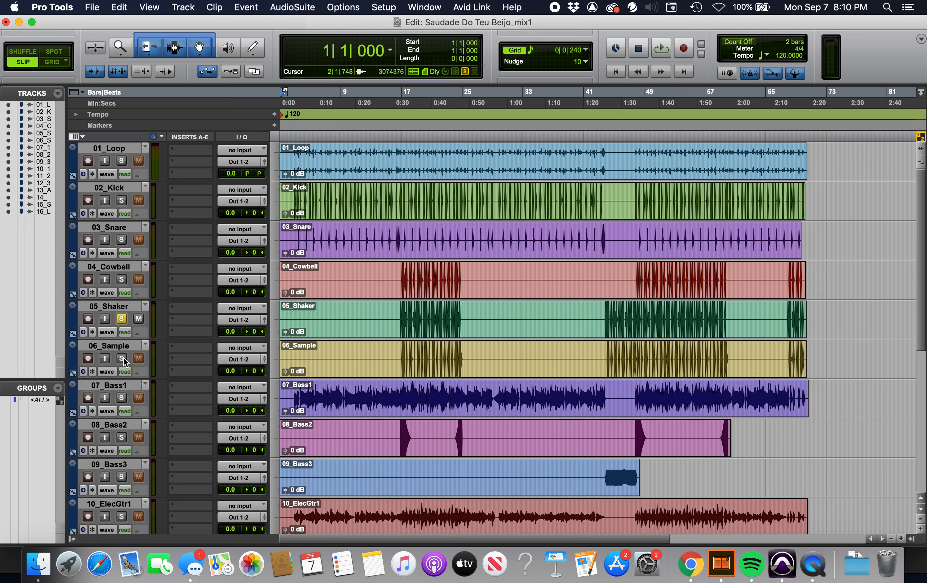
- Solo the 01_Loop track and audition it over a selection from about bar 47 to bar 49
left_click(122, 161)
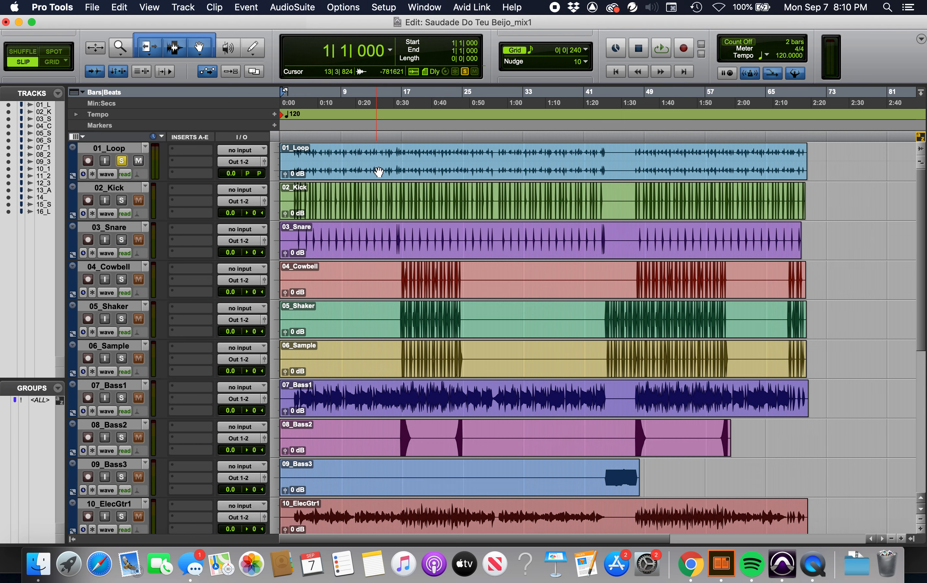
scroll(385, 172, "down", 10)
scroll(386, 172, "up", 5)
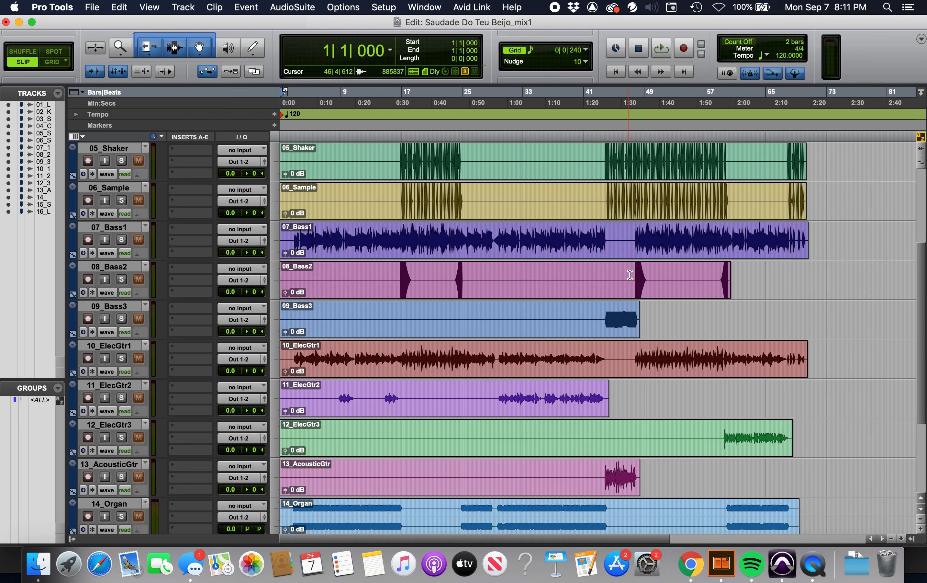
left_click_drag(631, 272, 651, 358)
scroll(455, 270, "up", 5)
key("space")
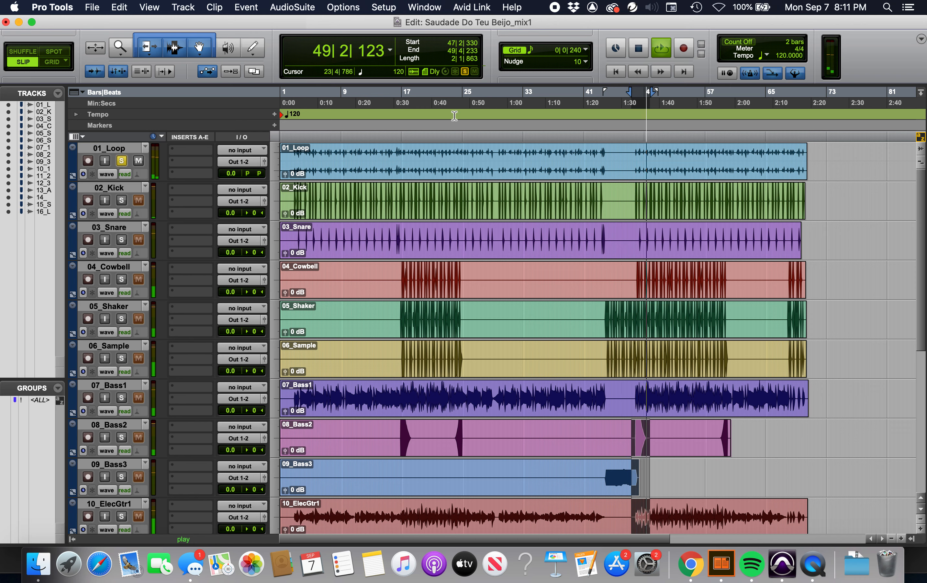
key("space")
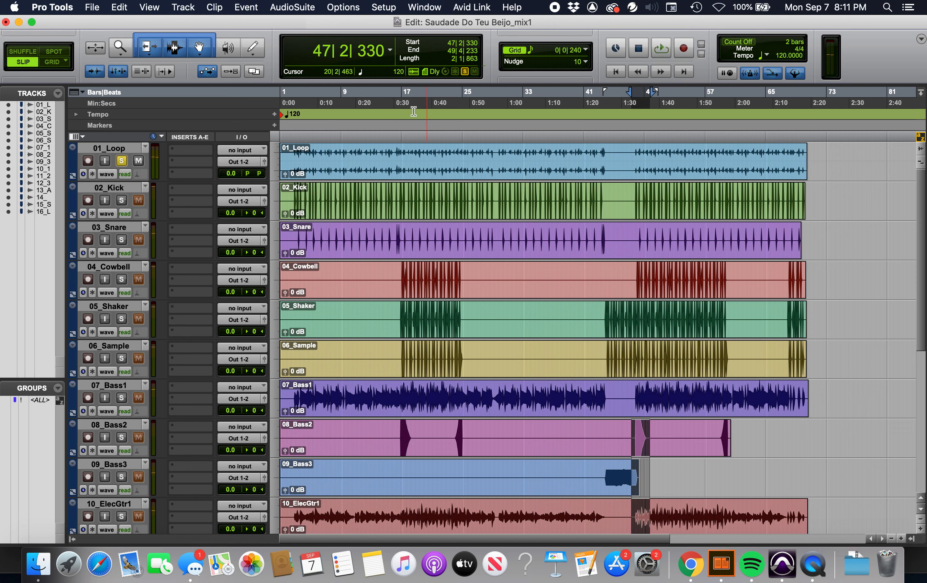
- Solo the 02_Kick track and audition it over the selected range
left_click(121, 200)
key("space")
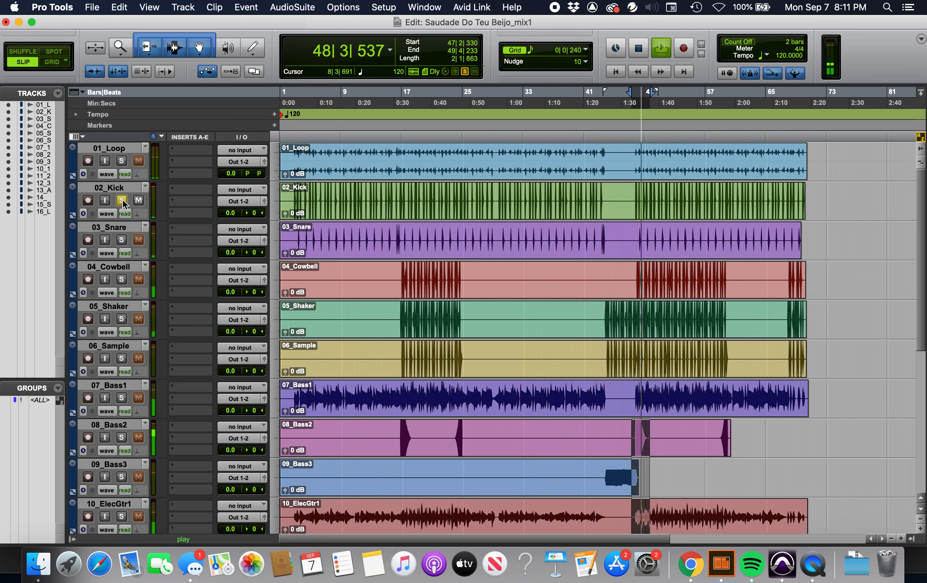
key("space")
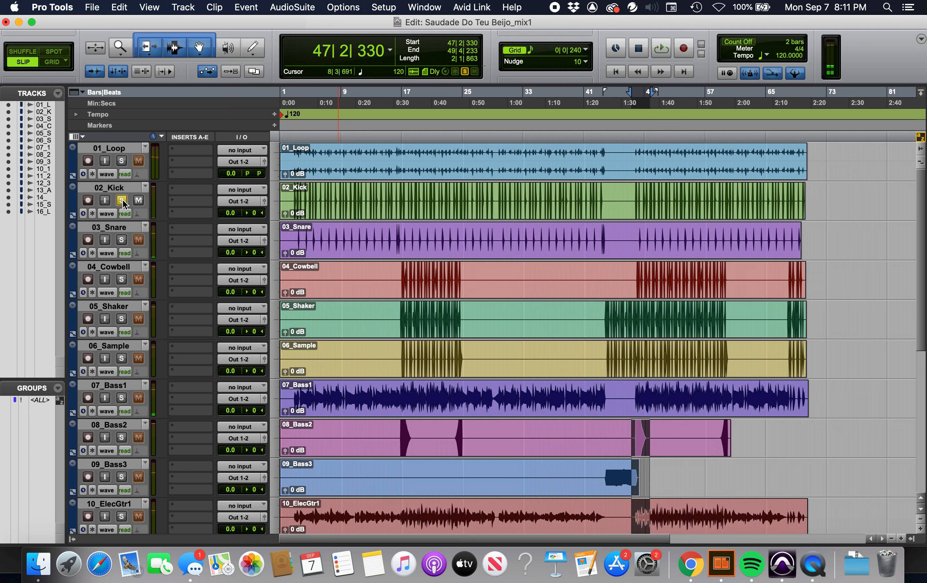
- Solo the 06_Sample track and audition it over the selected range
scroll(127, 233, "down", 3)
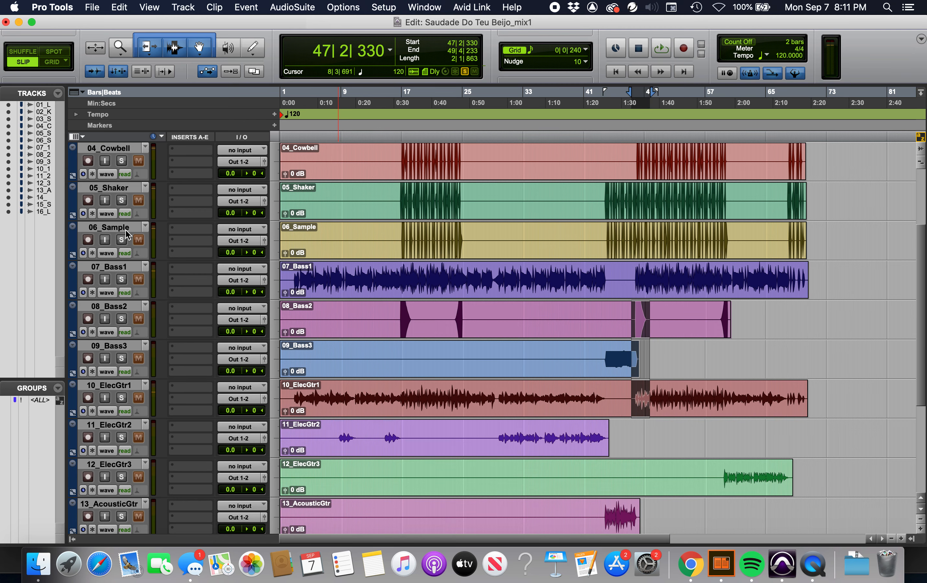
left_click(119, 230)
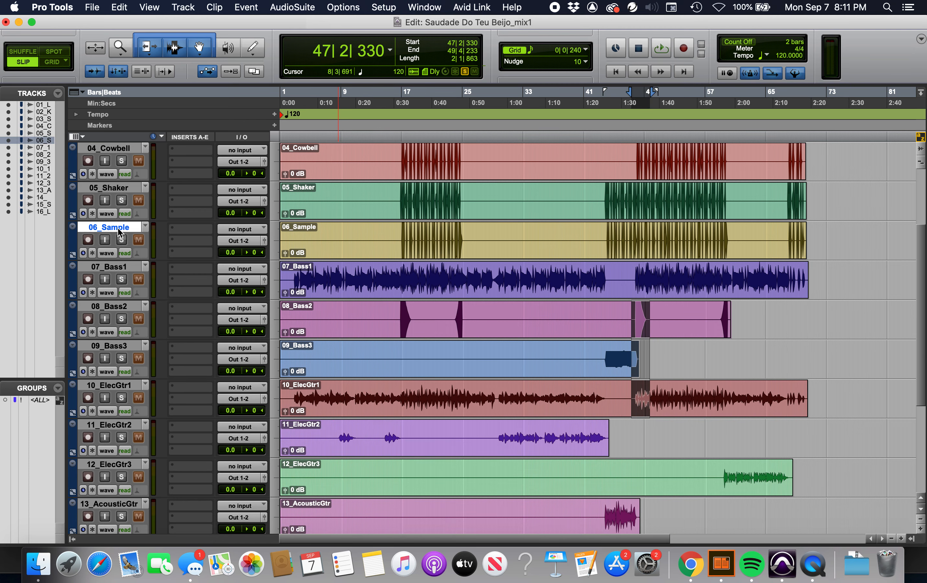
scroll(119, 231, "up", 1)
left_click(122, 279)
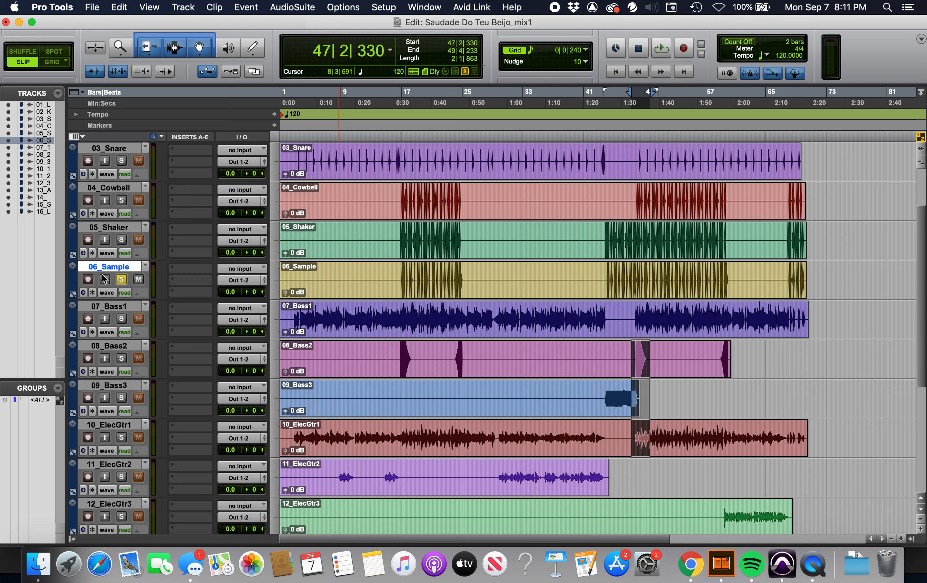
key("space")
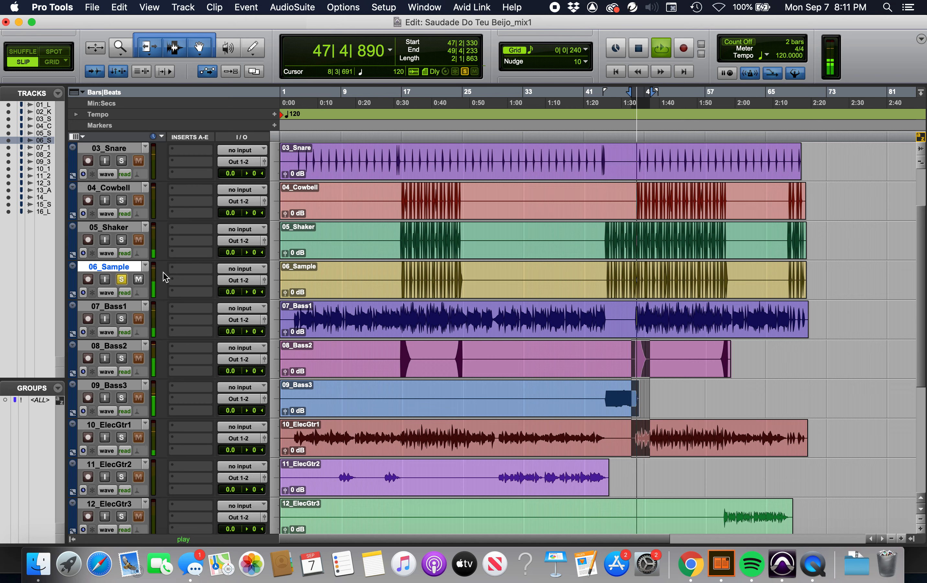
key("space")
- Rename the 06_Sample track as 06_Vocal Rhythm
double_click(109, 266)
type("06_Vocal ")
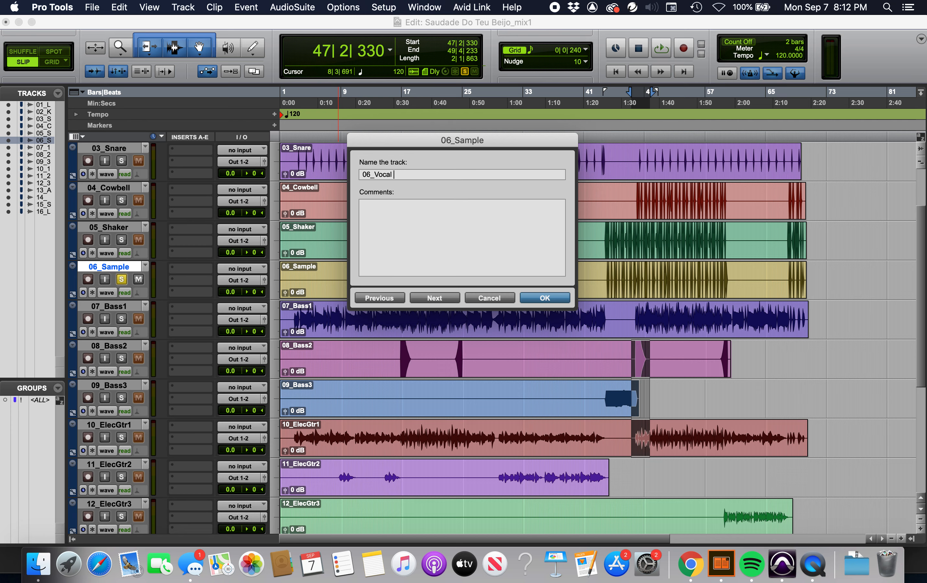
type("Rhythm")
left_click(530, 298)
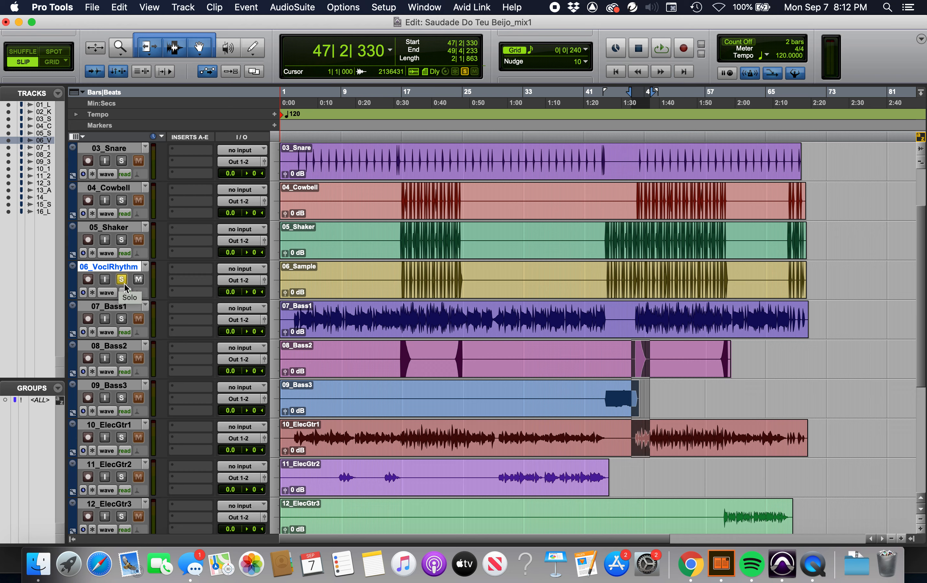
- Solo the 07_Bass1 track, look over the remaining tracks down to 16_LeadVox, and clear the solo
left_click(121, 319)
scroll(127, 272, "down", 5)
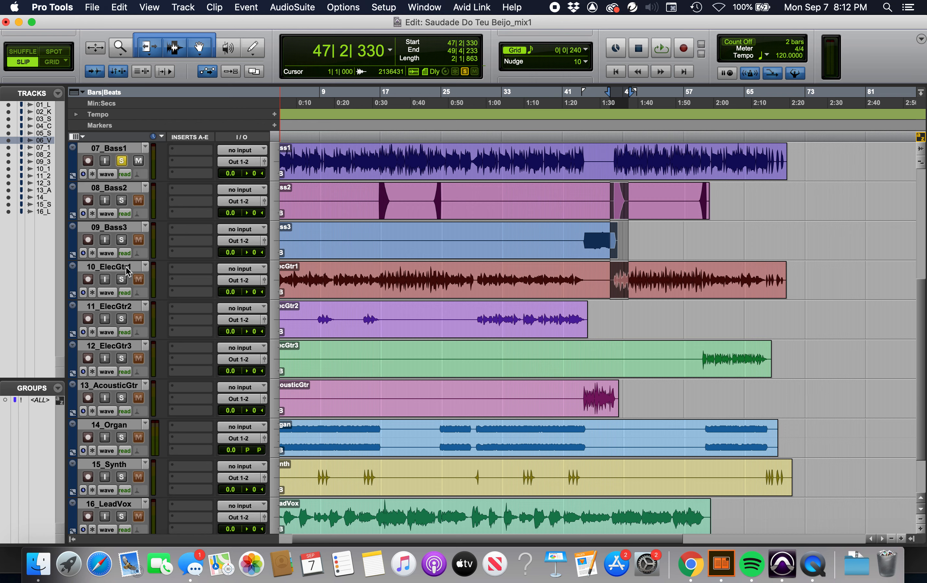
scroll(445, 300, "down", 2)
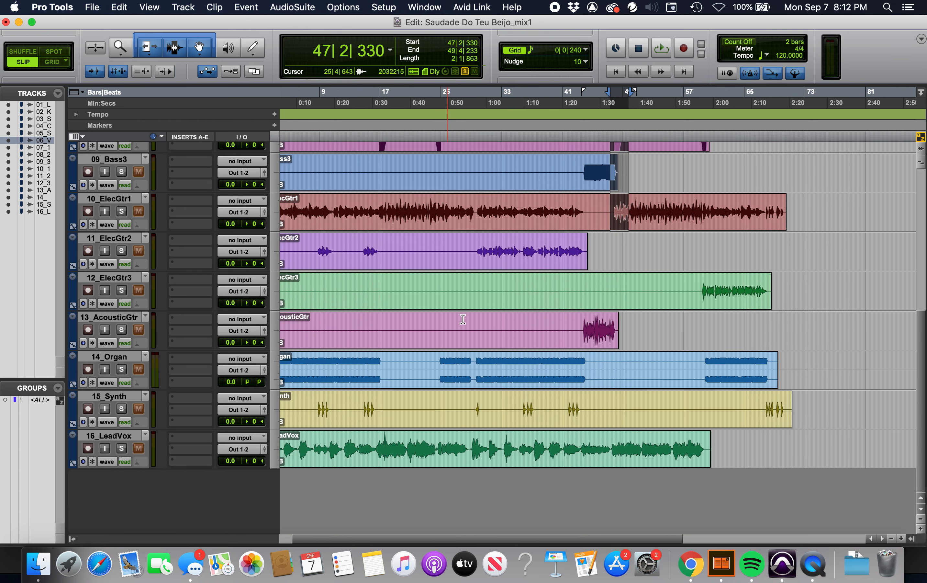
scroll(370, 418, "up", 8)
scroll(370, 417, "left", 1)
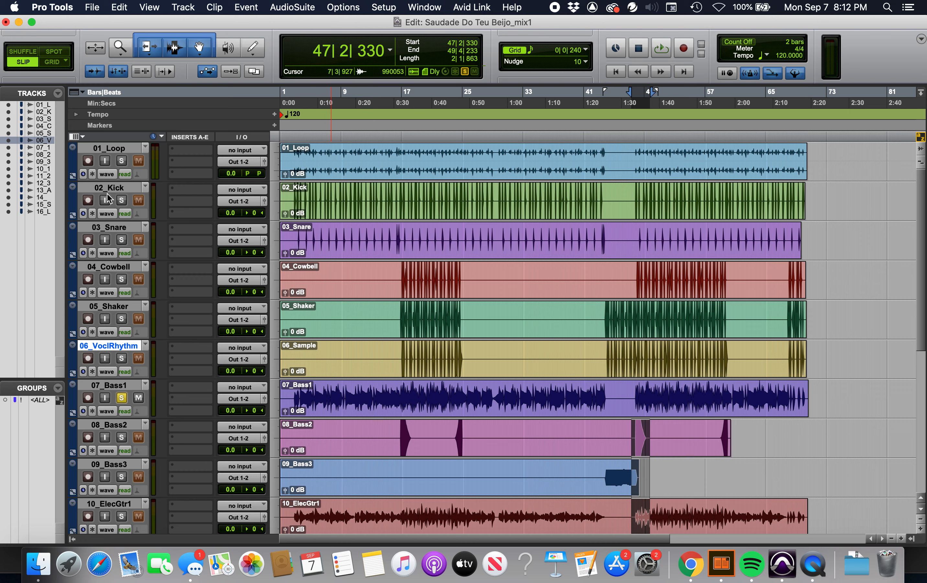
left_click(117, 189)
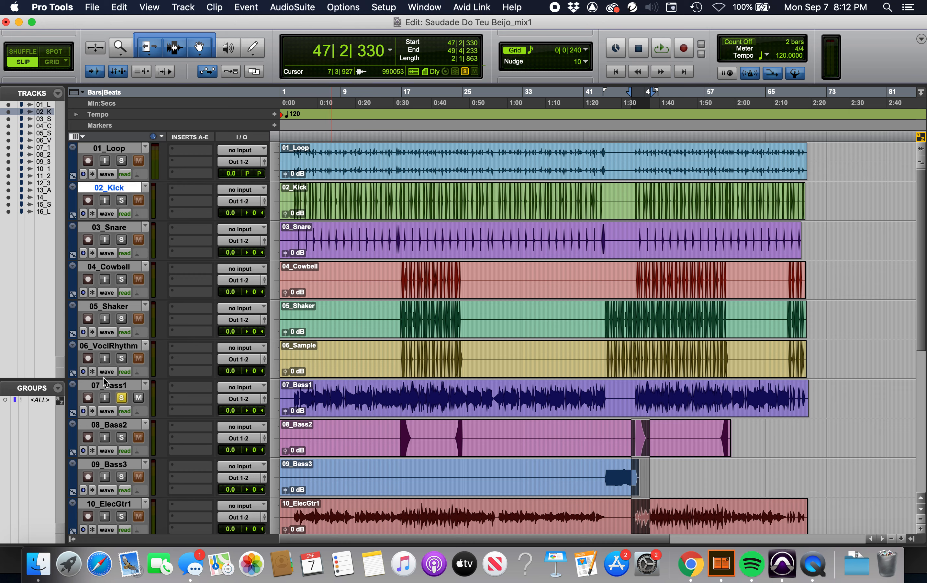
left_click(121, 397)
- Move the 16_LeadVox track above 01_Loop and place the edit cursor at about bar 24 in its clip
scroll(122, 263, "down", 8)
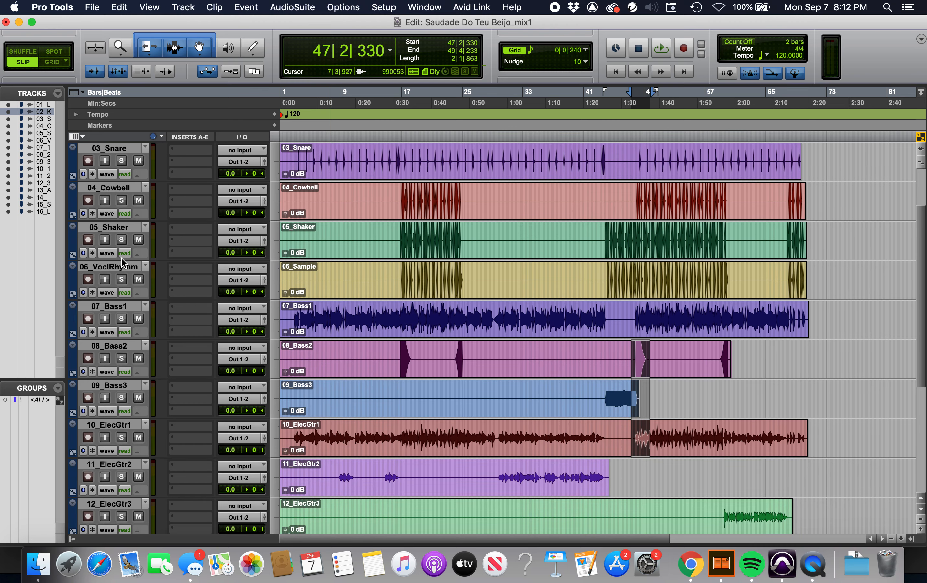
scroll(123, 264, "up", 8)
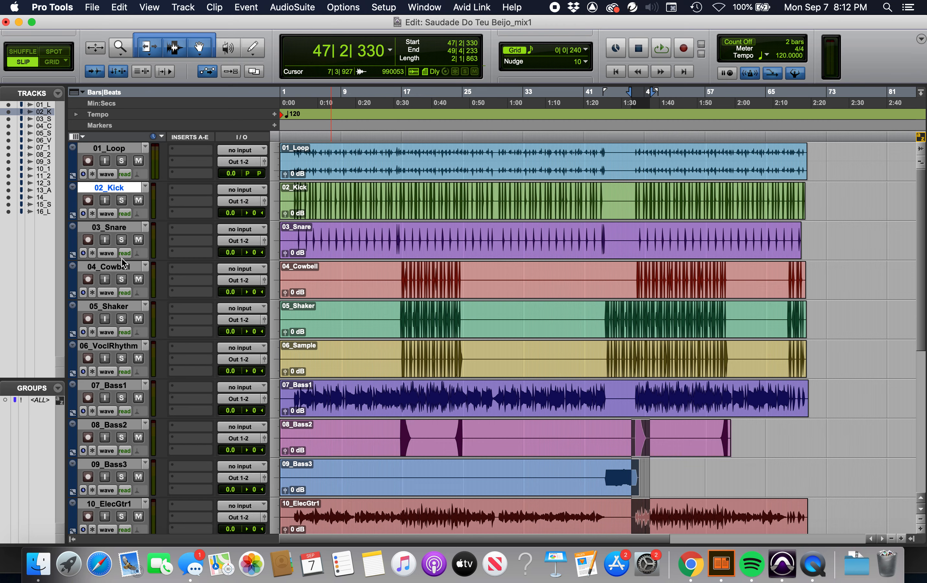
scroll(123, 263, "down", 8)
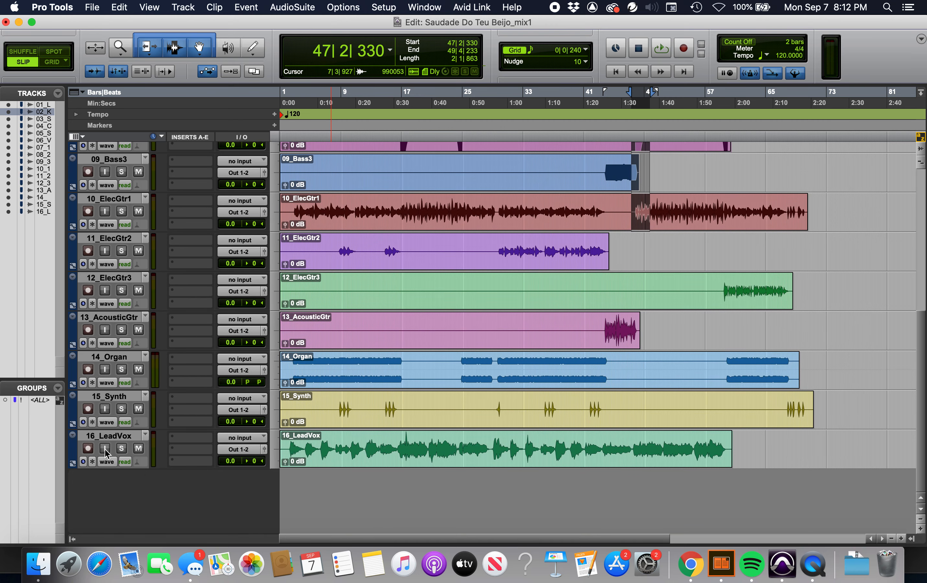
left_click(119, 438)
left_click_drag(120, 439, 92, 149)
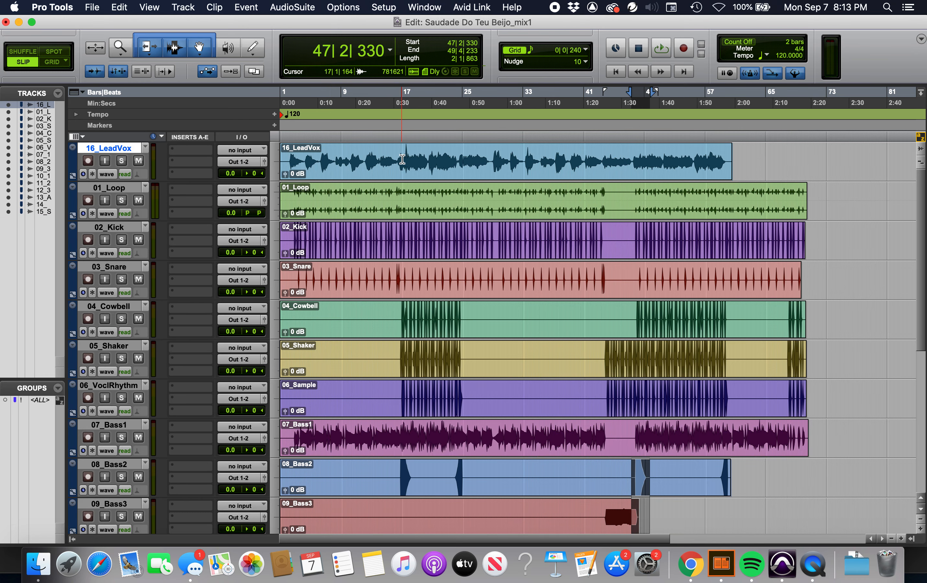
left_click_drag(397, 160, 442, 161)
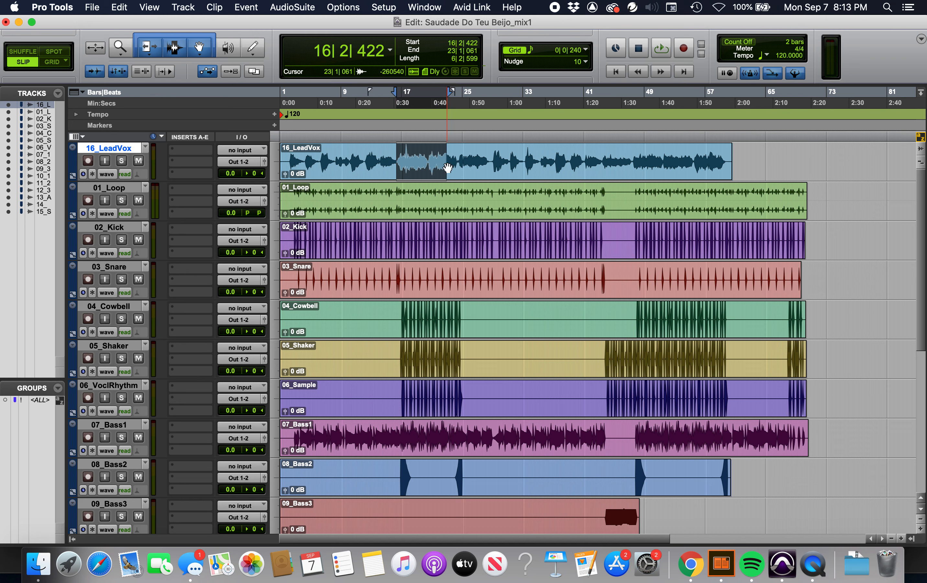
left_click(458, 160)
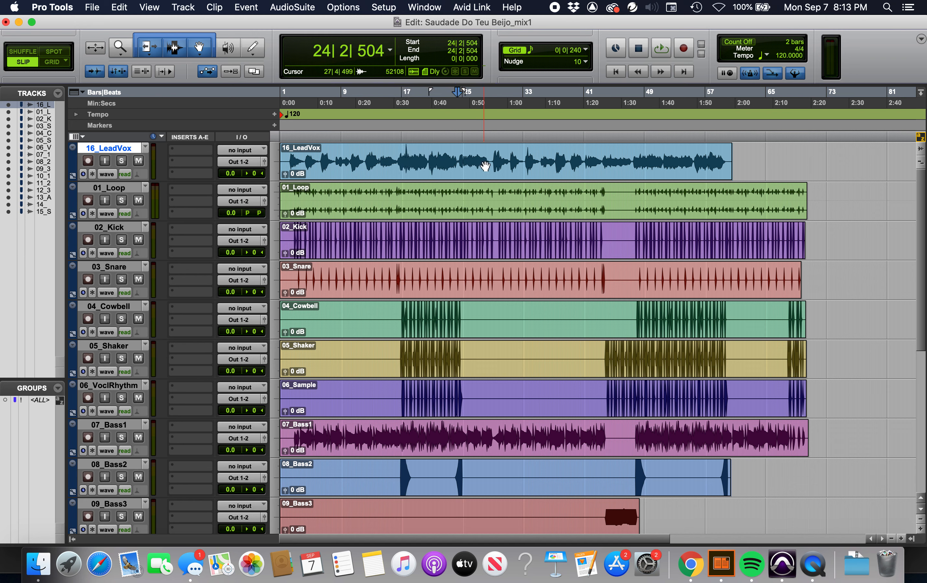
- Colour the tracks from 01_Loop through 06_Vocal Rhythm bright yellow using the colour palette
left_click(114, 190)
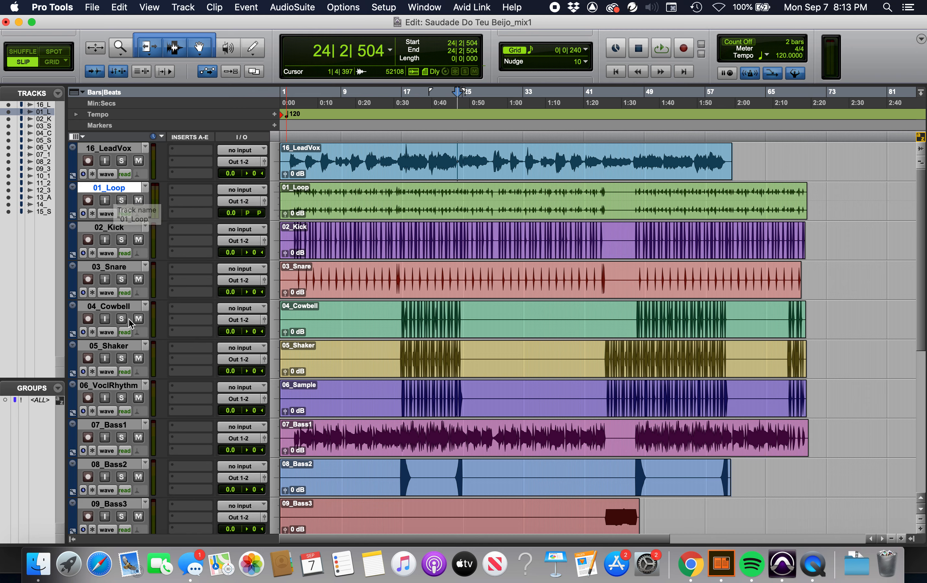
scroll(141, 401, "down", 3)
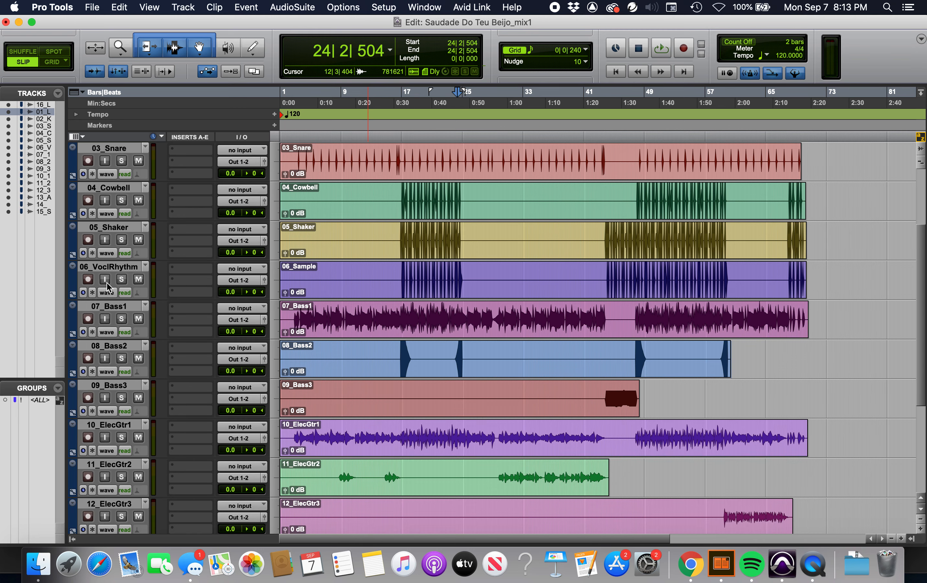
scroll(108, 287, "up", 3)
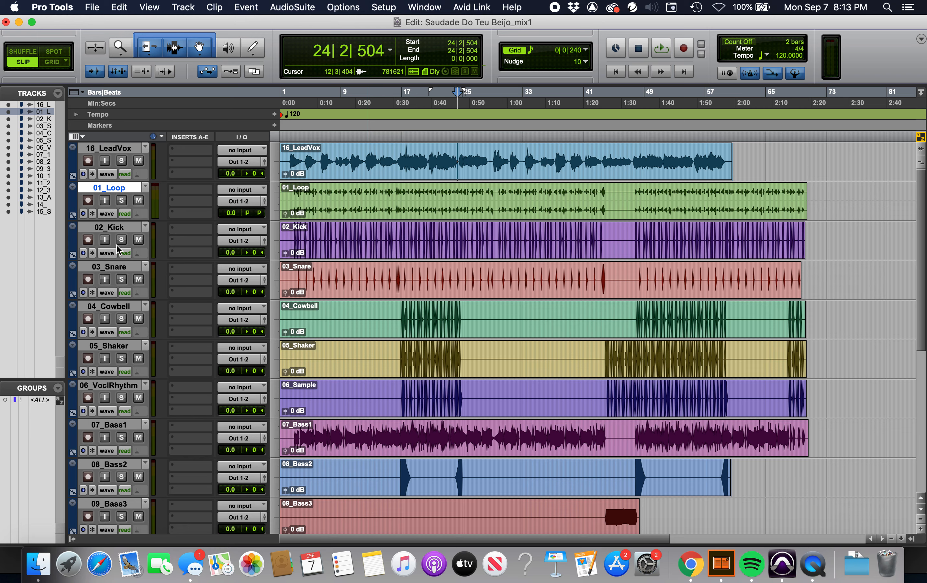
left_click(117, 385, "shift")
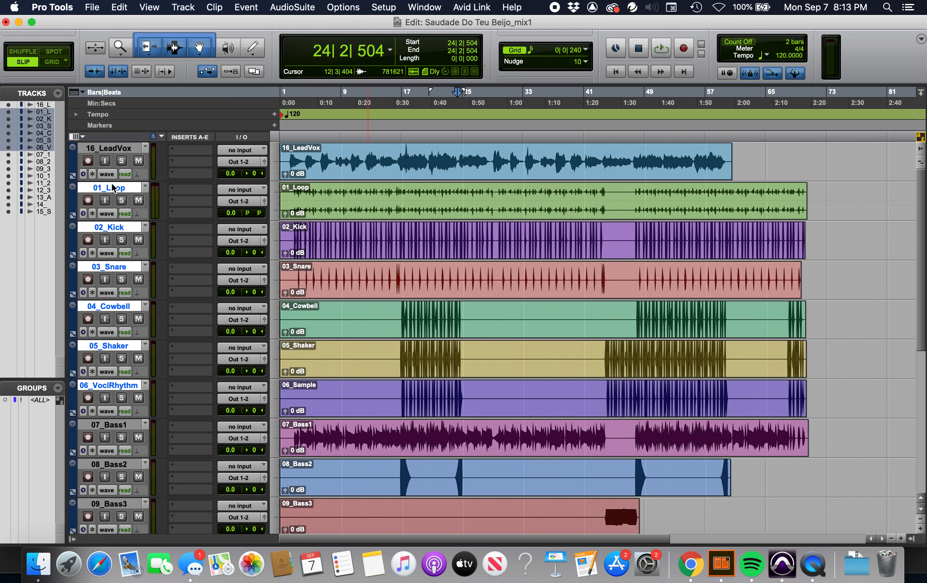
double_click(72, 396)
left_click_drag(115, 317, 399, 157)
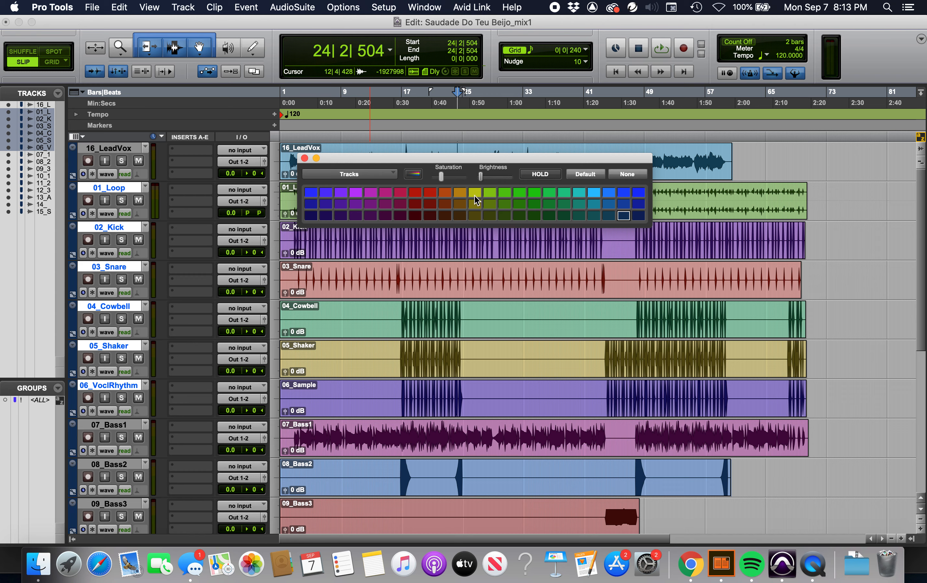
left_click(474, 193)
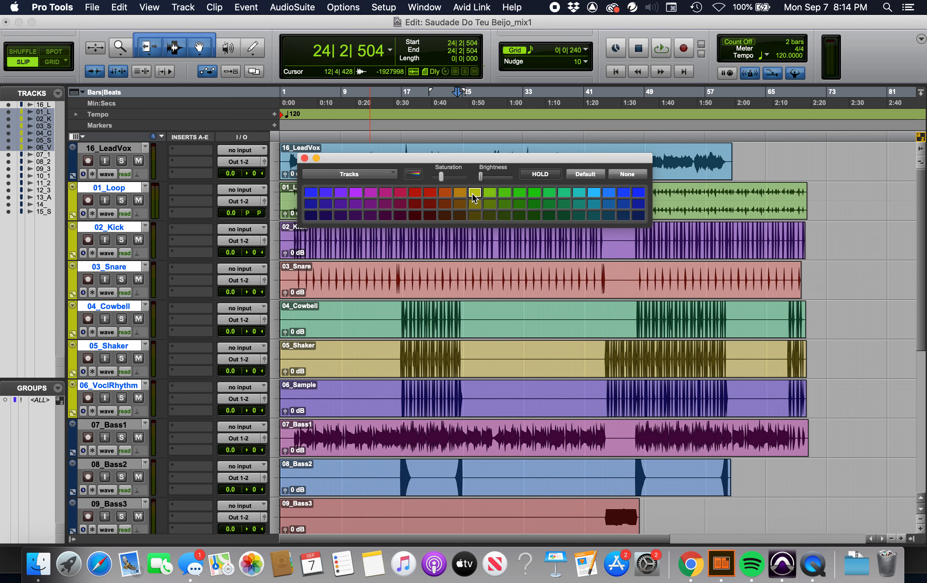
- Move the colour palette clear of the tracks and turn on applying the track colours to the channel strips
left_click_drag(462, 158, 523, 88)
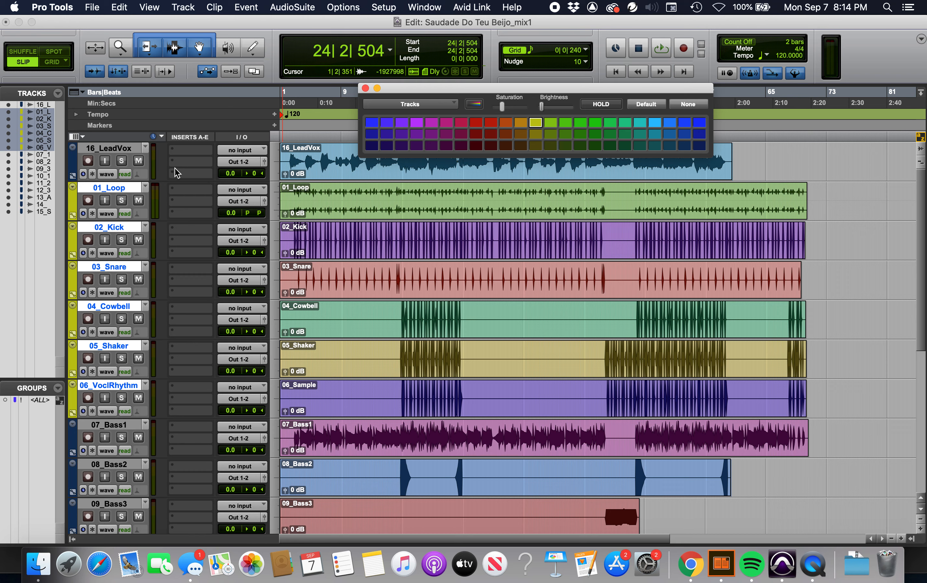
left_click(475, 105)
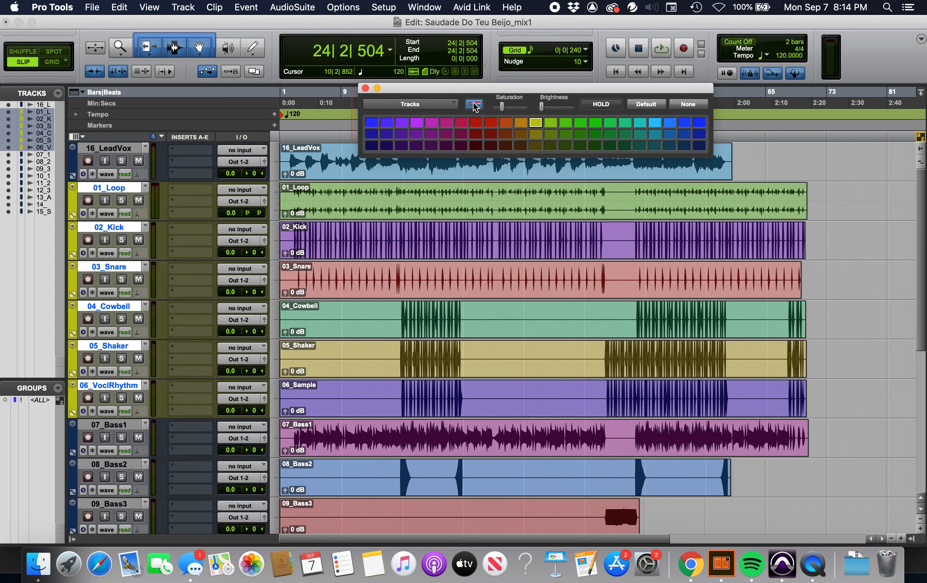
left_click(475, 105)
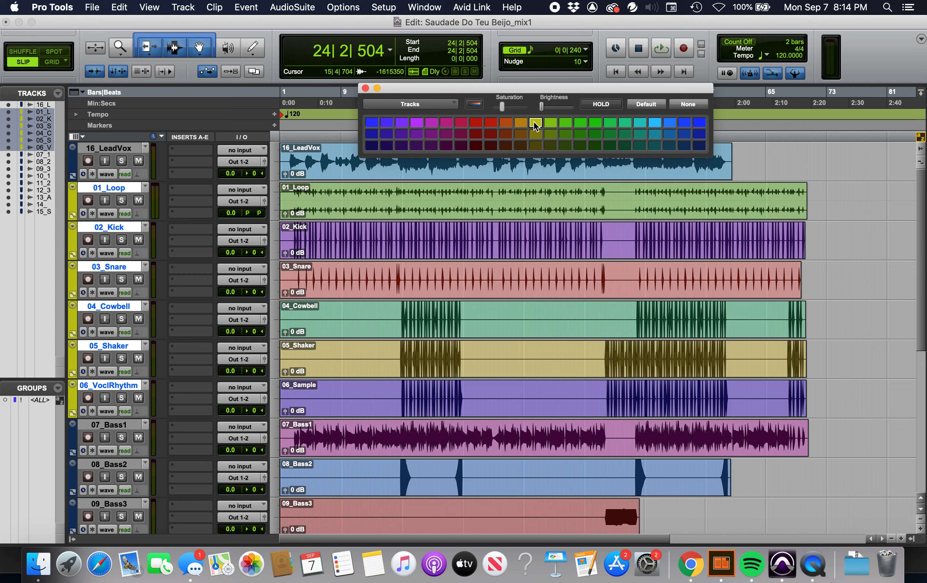
left_click(474, 105)
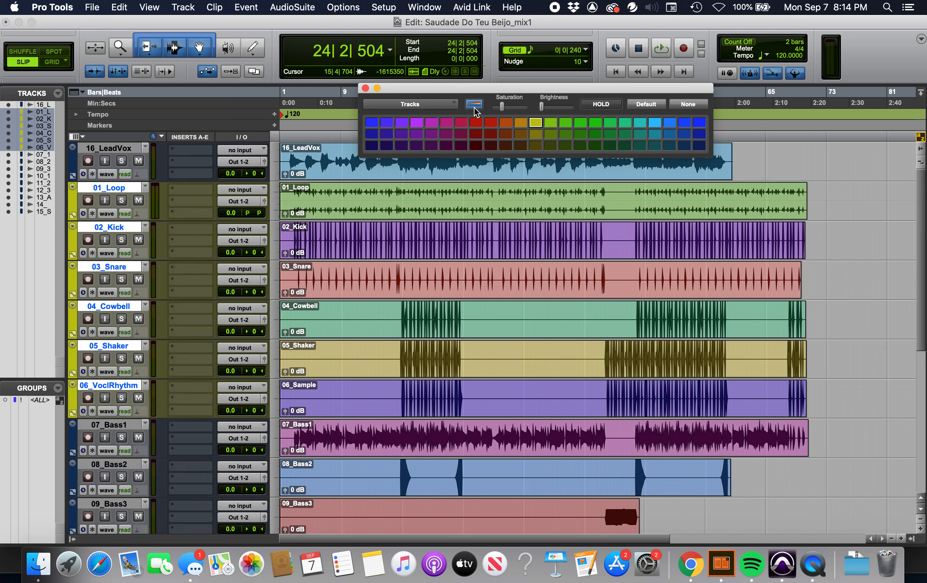
left_click(176, 494)
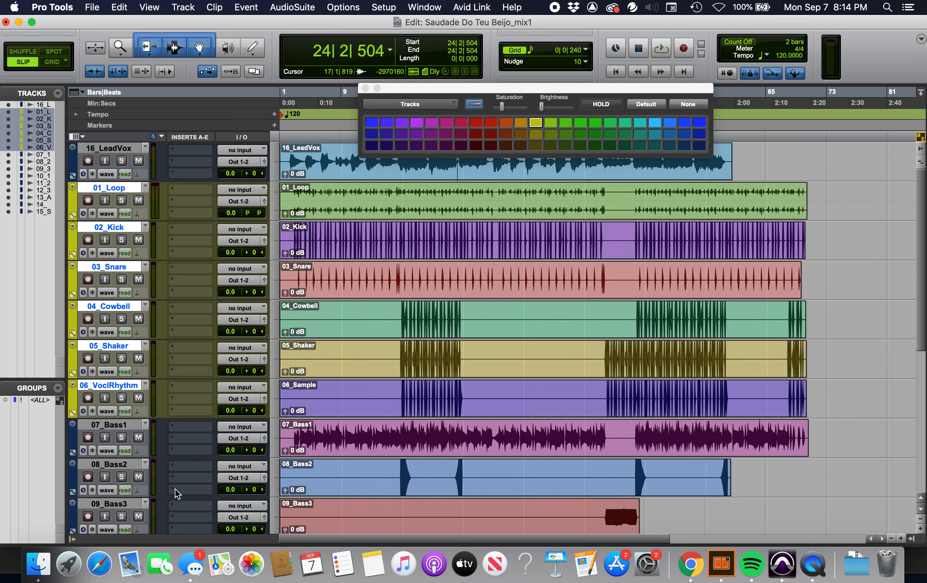
- With the Mix window showing, raise the palette's colour saturation to near maximum and its brightness slightly, closing the palette
key("super+equal")
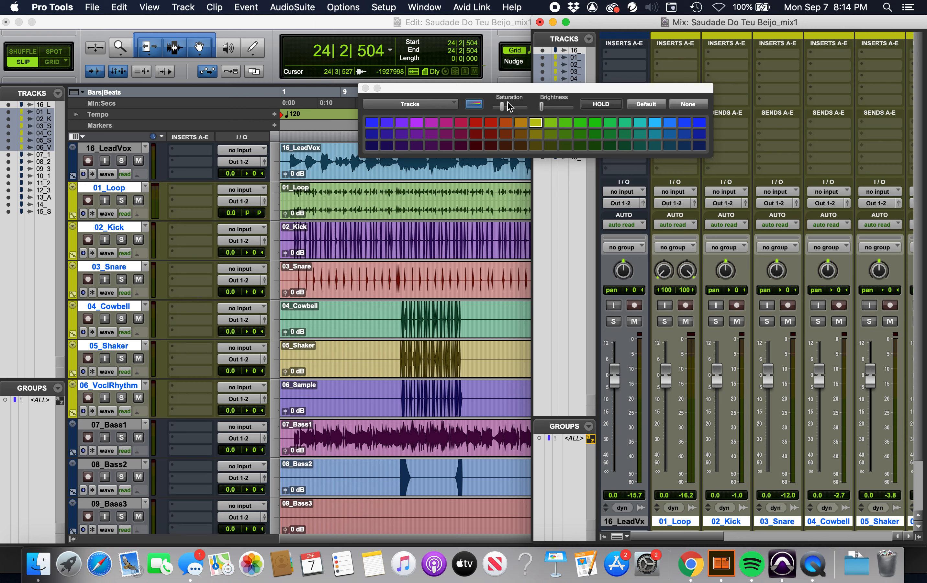
left_click_drag(502, 106, 530, 108)
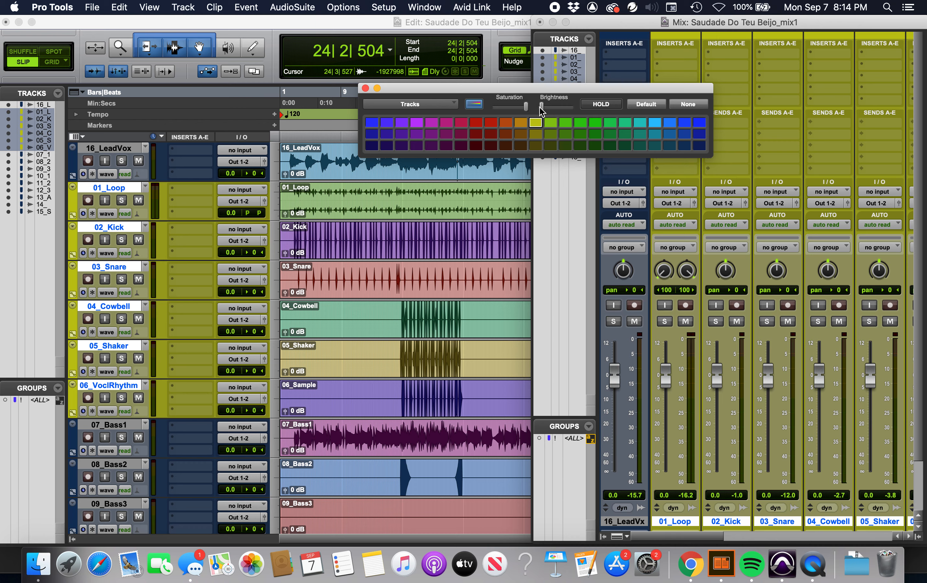
mouse_move(541, 109)
left_mouse_down()
mouse_move(585, 109)
mouse_move(554, 110)
left_mouse_up()
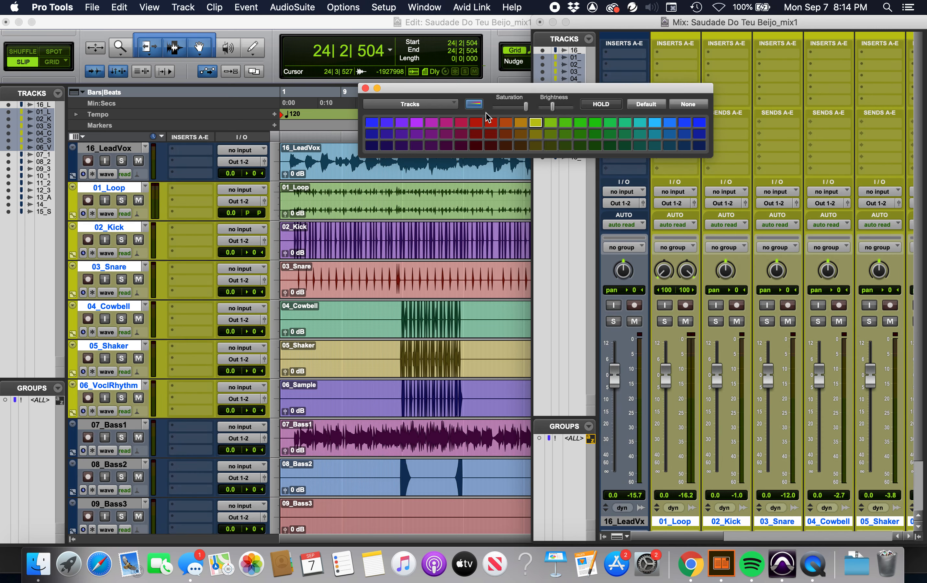
left_click(366, 88)
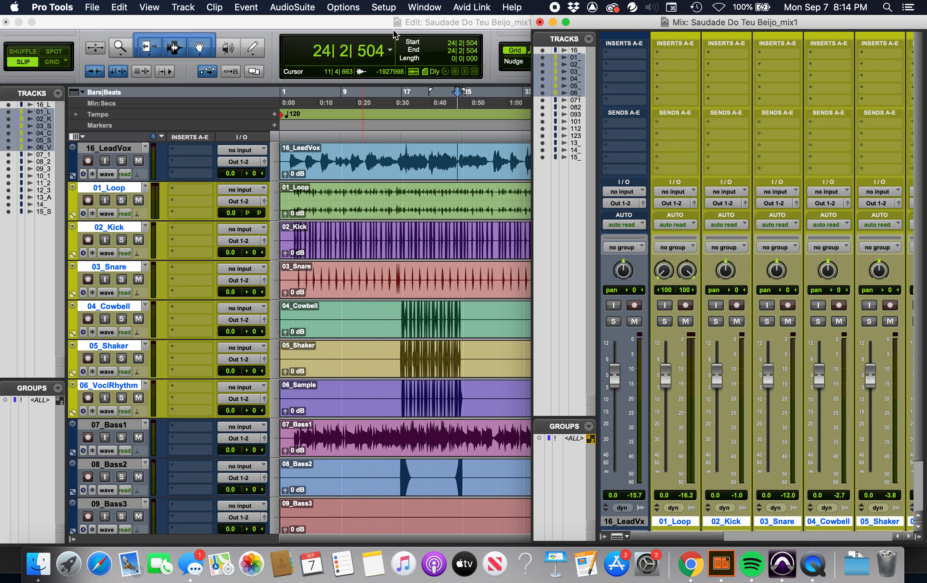
- From the Edit window, set the default clip colour coding to Track Color in the Display preferences
left_click(387, 20)
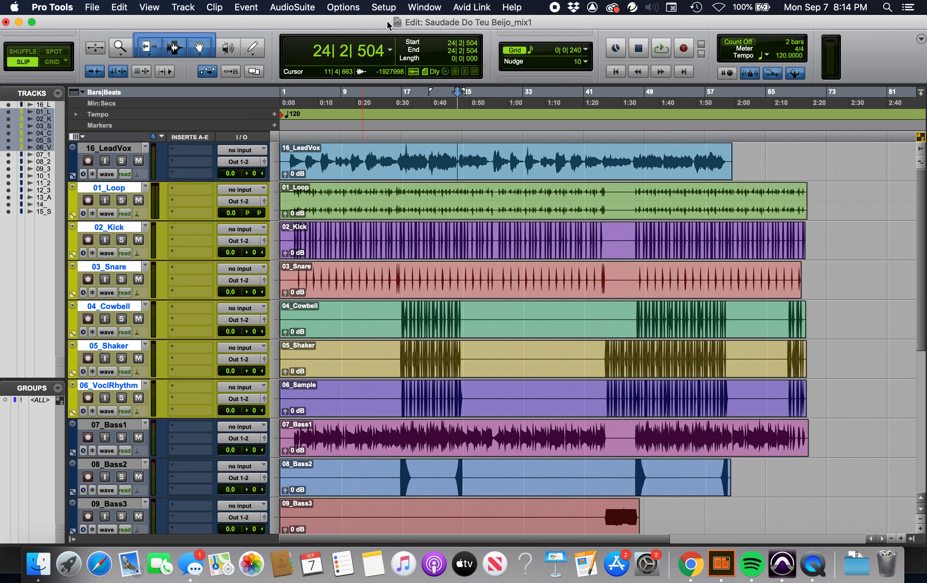
left_click(383, 8)
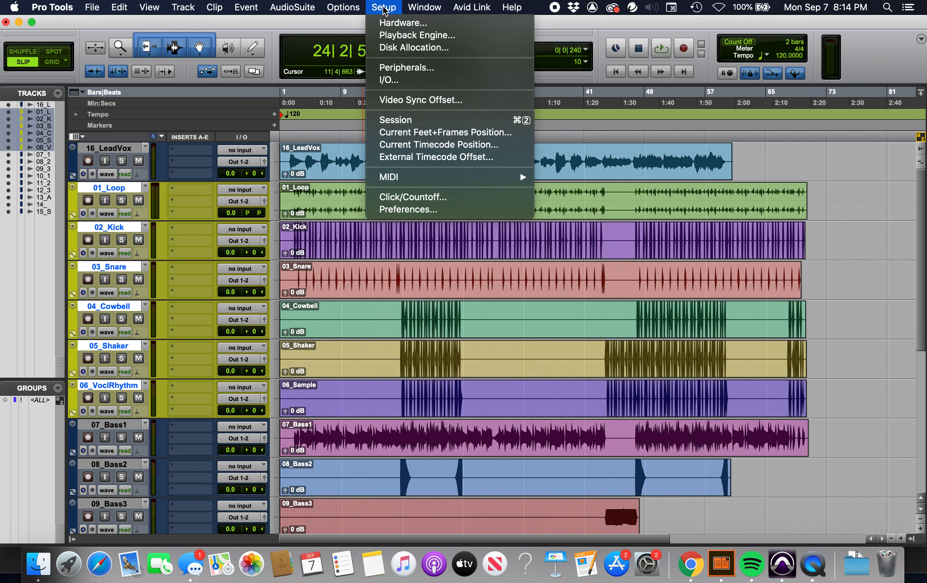
left_click(409, 209)
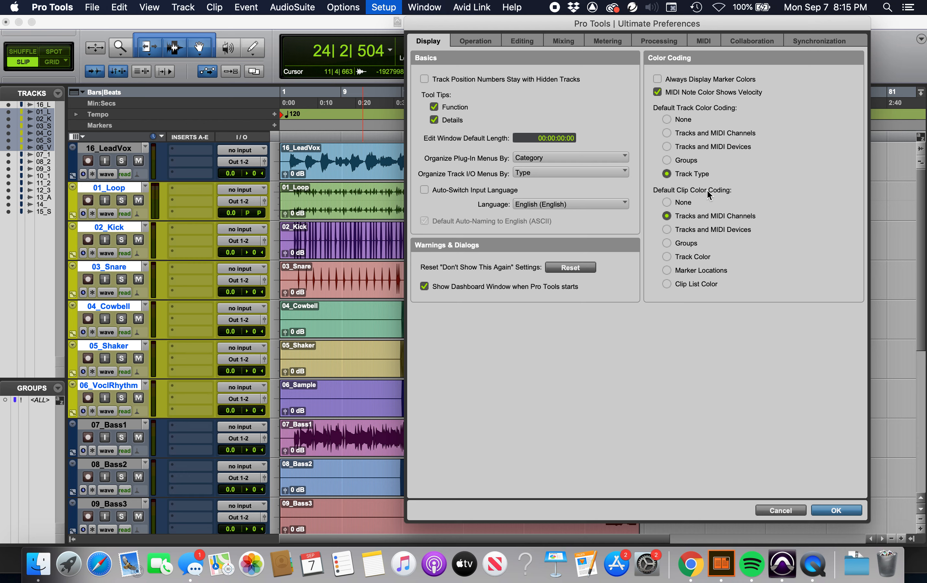
left_click(667, 257)
left_click(832, 511)
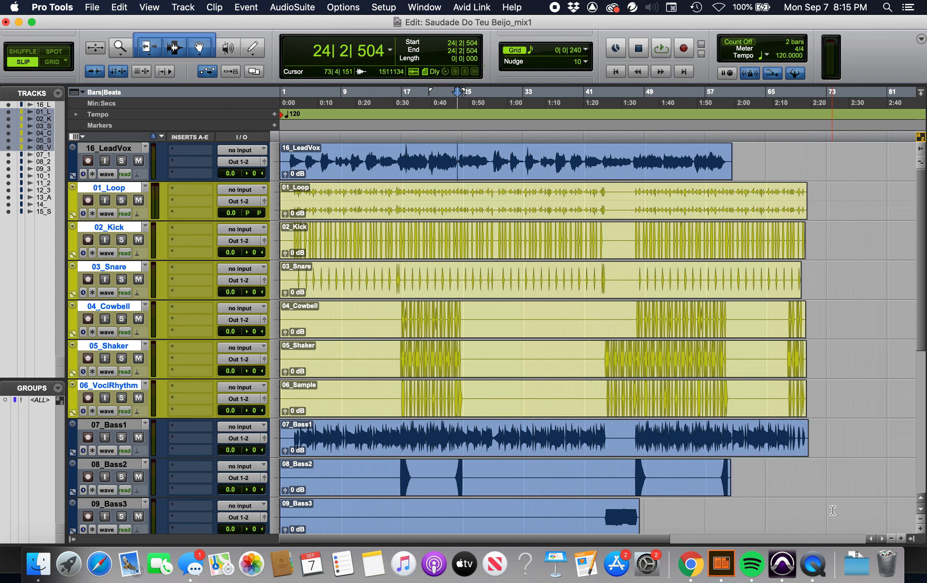
scroll(482, 463, "down", 10)
scroll(480, 468, "up", 8)
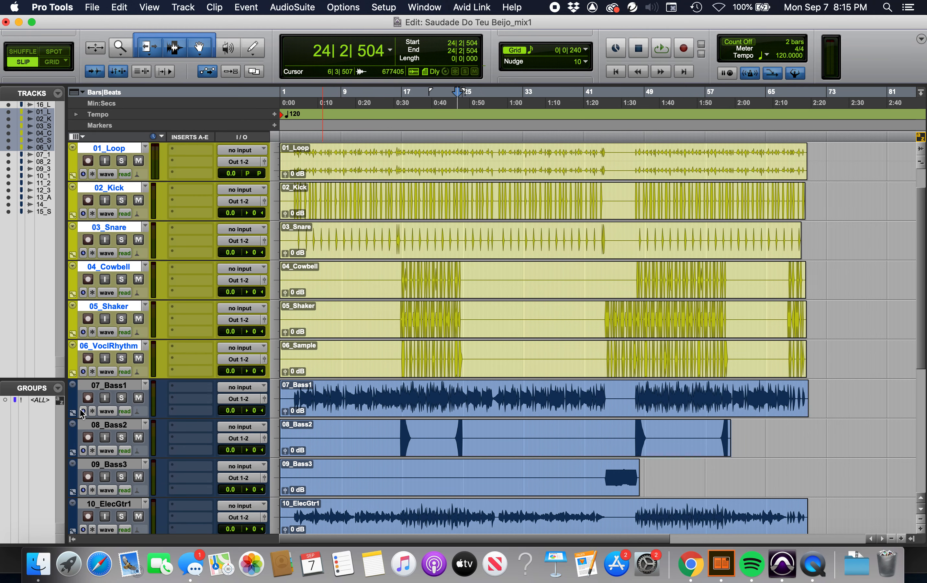
- Colour the tracks from 07_Bass1 through 09_Bass3 brown using the colour palette
left_click(110, 386)
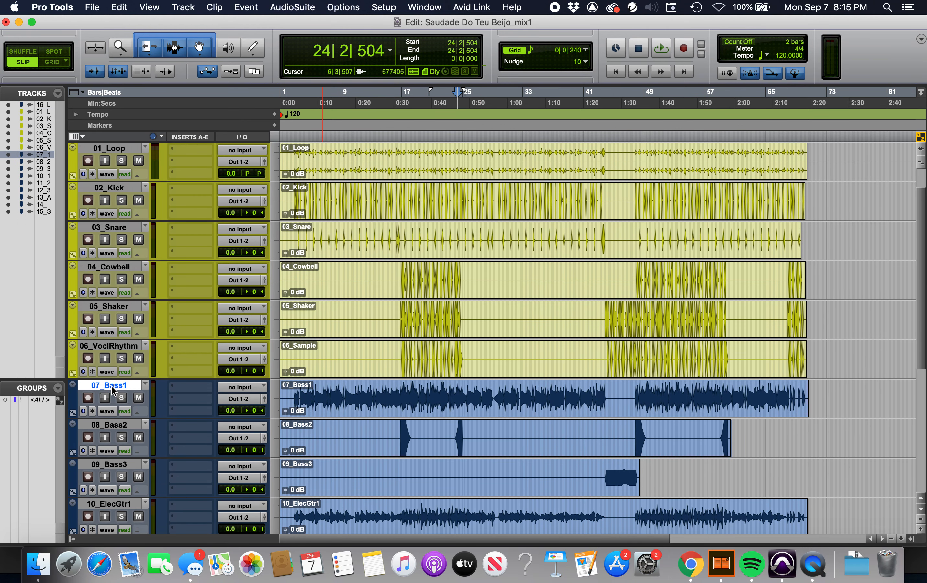
left_click(111, 464, "shift")
scroll(111, 467, "down", 2)
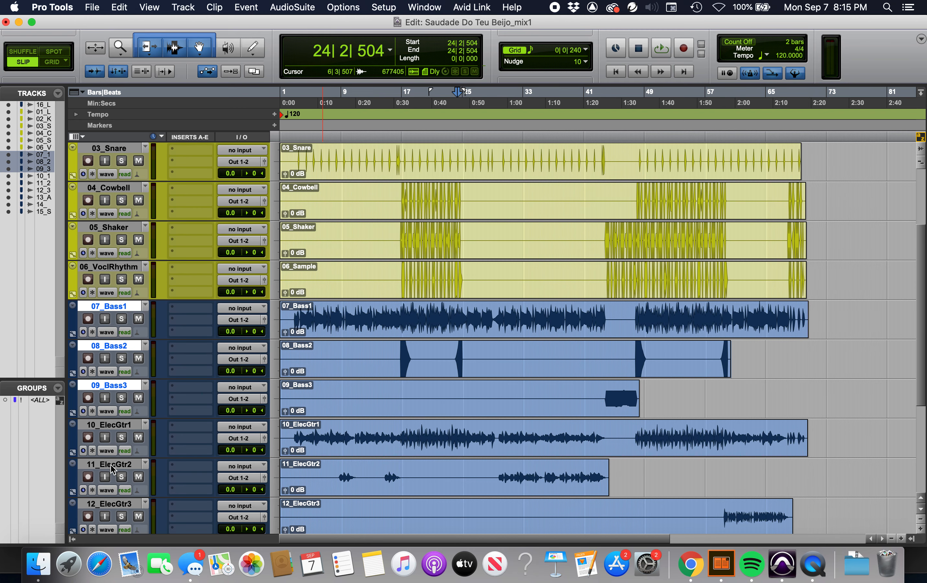
double_click(73, 358)
left_click(519, 135)
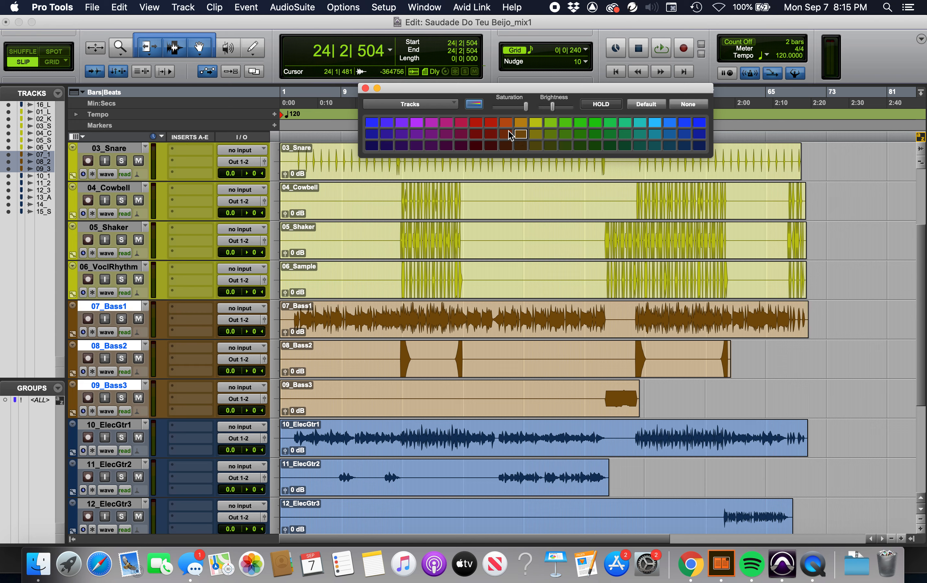
- Colour the 10_ElecGtr1 through 12_ElecGtr3 tracks bright red and the 13_AcousticGtr track reddish brown
scroll(112, 401, "down", 4)
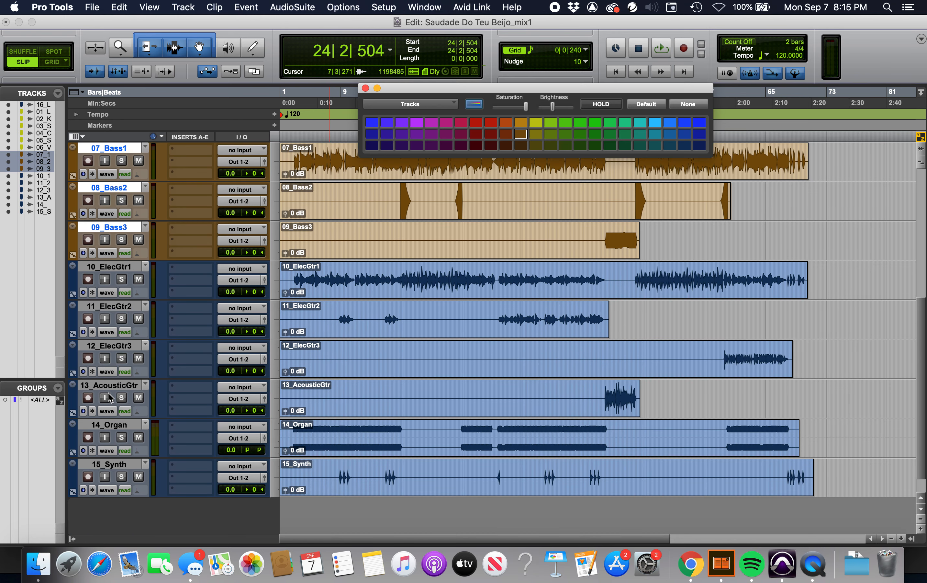
left_click(110, 269)
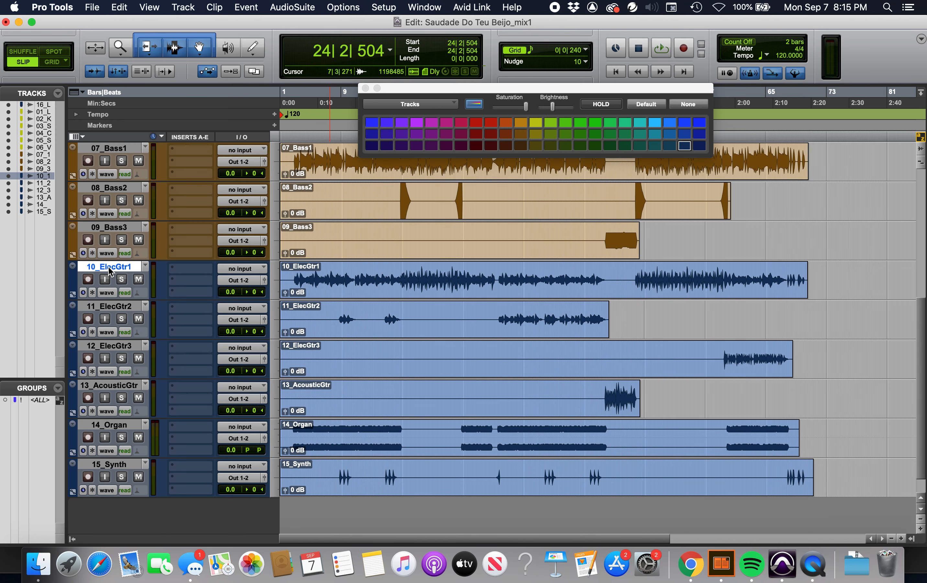
left_click(114, 346, "shift")
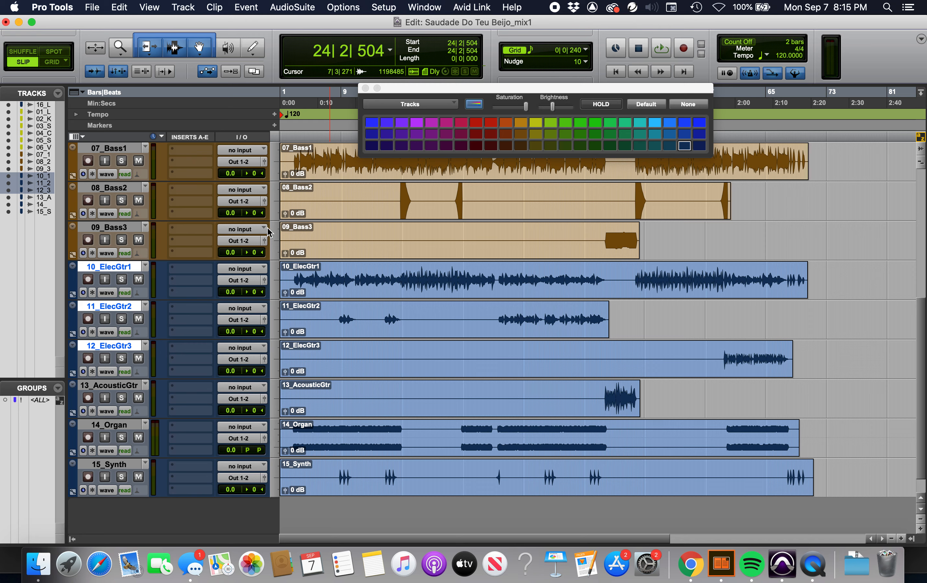
left_click(489, 123)
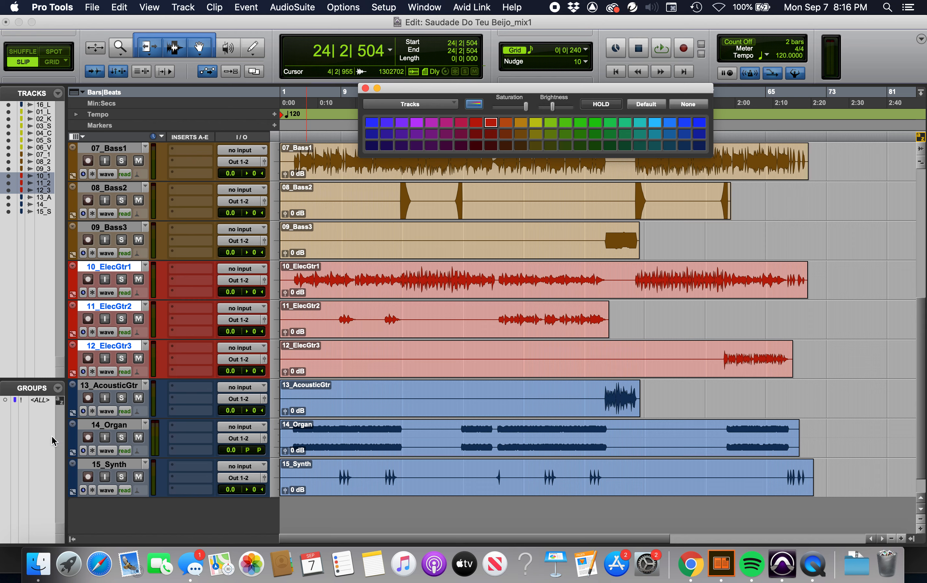
left_click(117, 385)
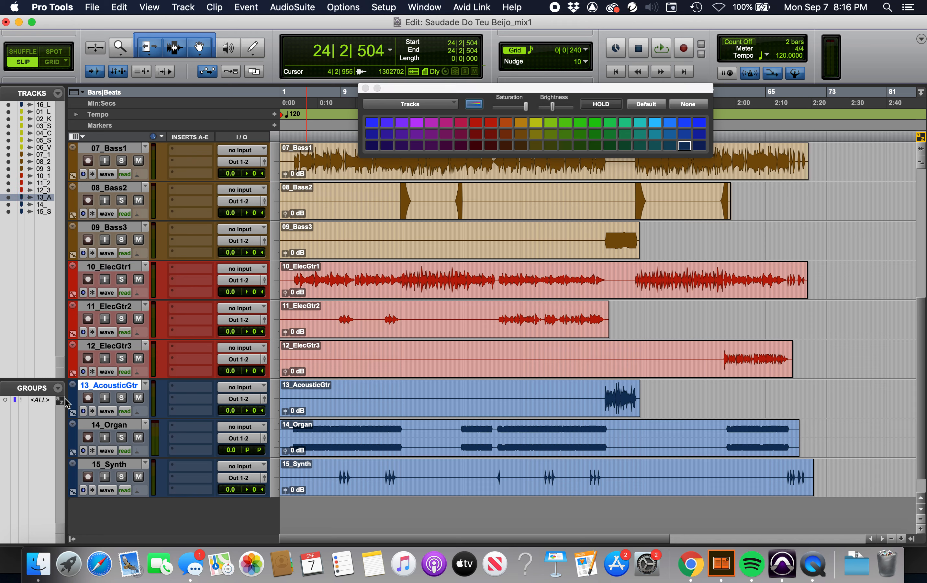
left_click(507, 134)
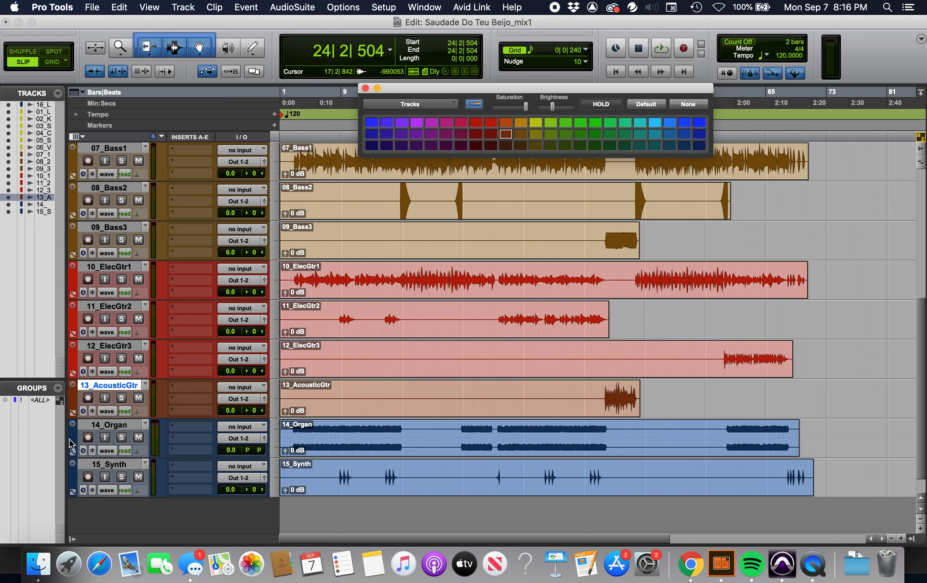
- Colour the 14_Organ and 15_Synth tracks bright blue and close the colour palette
left_click(115, 425)
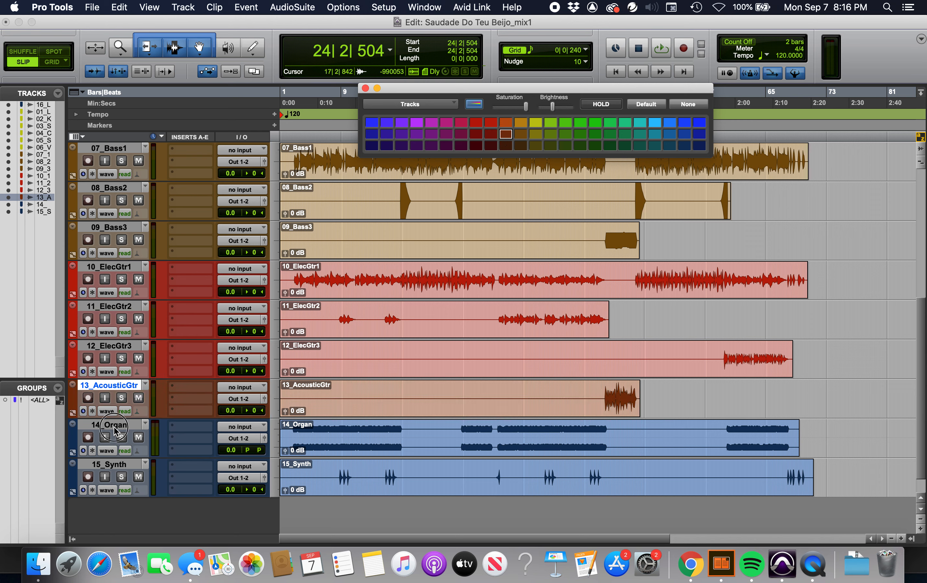
left_click(116, 464, "shift")
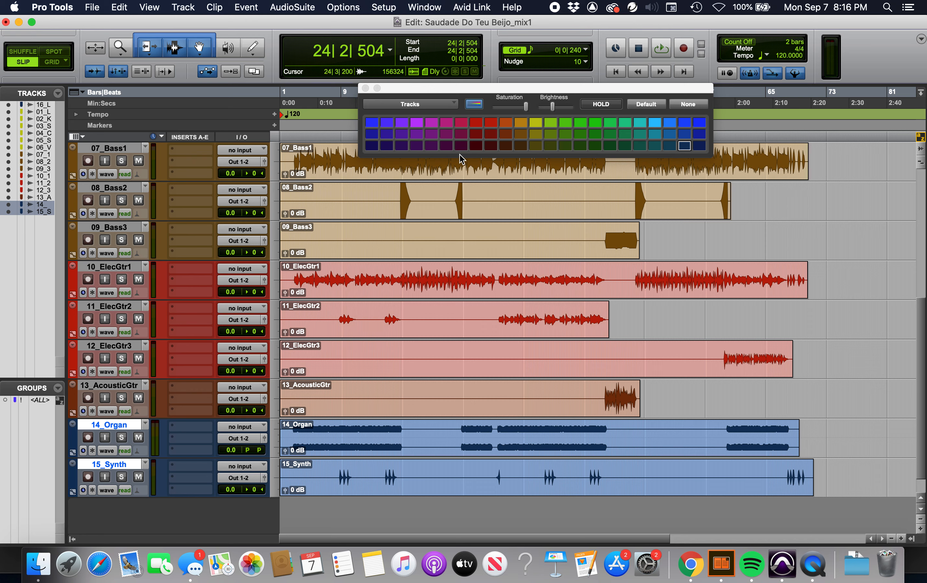
left_click(684, 133)
left_click(684, 122)
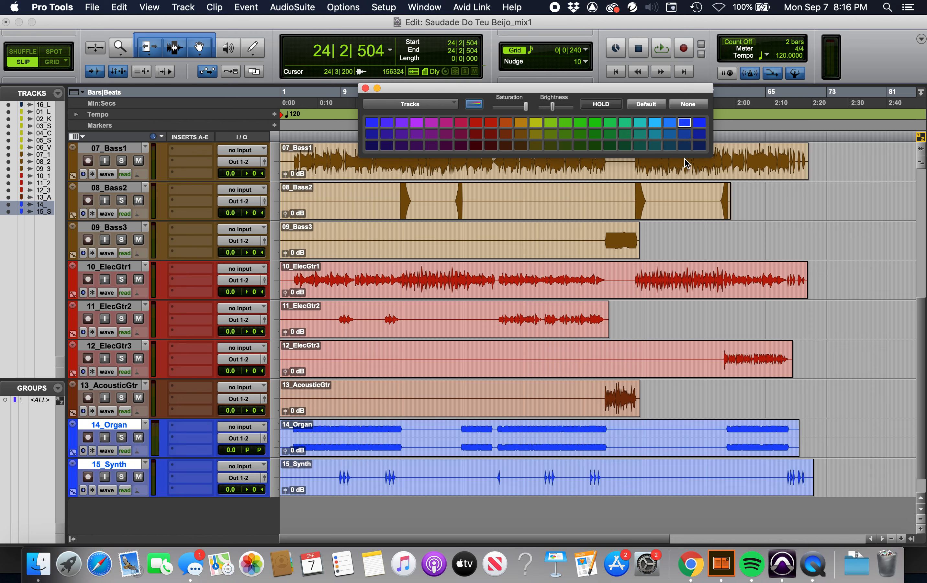
left_click(365, 89)
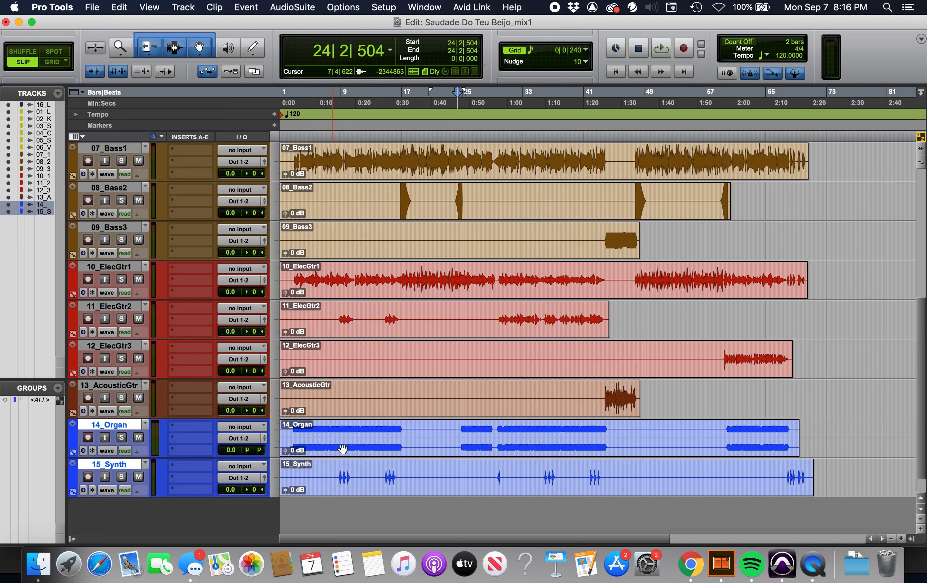
- Colour the 16_LeadVox track bright purple and make its track slightly taller
scroll(327, 293, "up", 10)
left_click(113, 146)
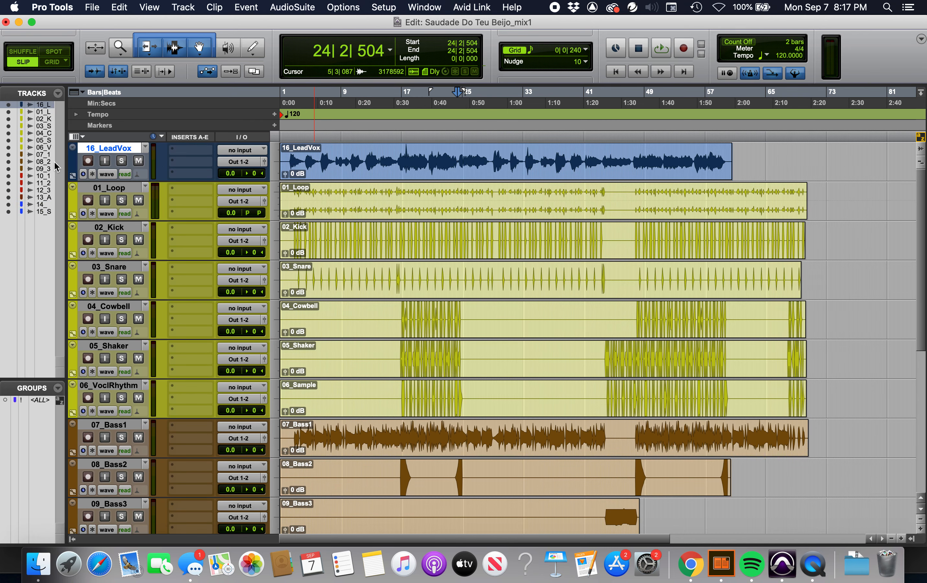
double_click(72, 162)
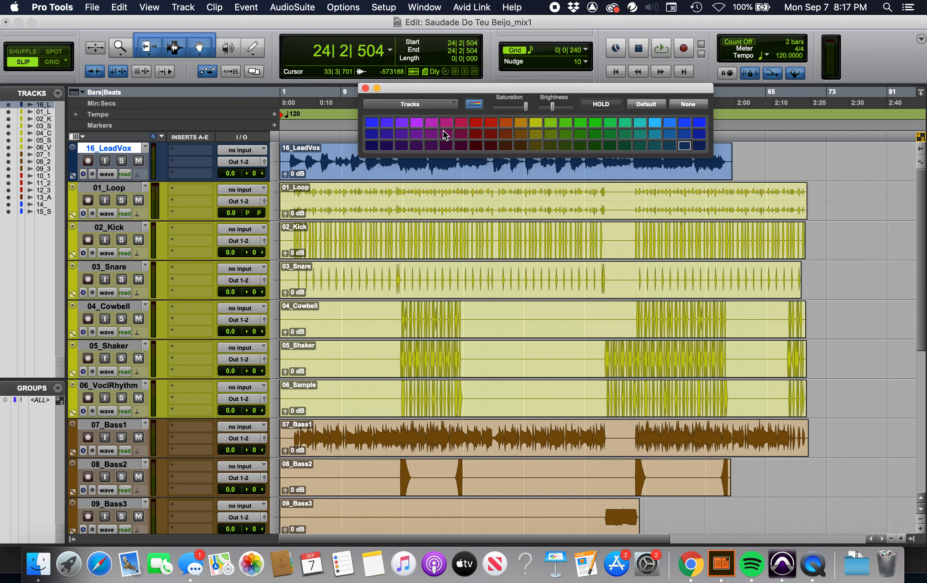
left_click(417, 124)
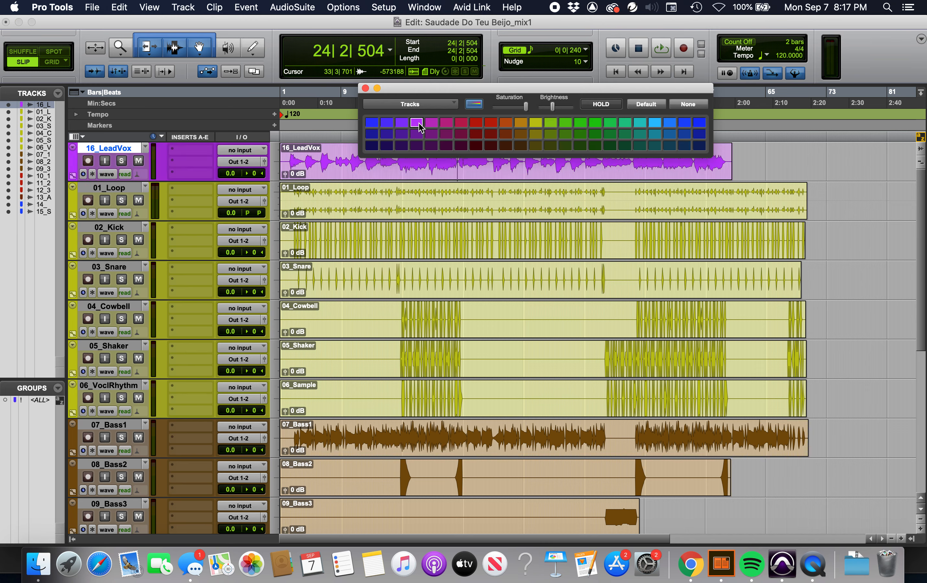
left_click(365, 90)
mouse_move(202, 182)
left_mouse_down()
mouse_move(217, 214)
mouse_move(212, 190)
left_mouse_up()
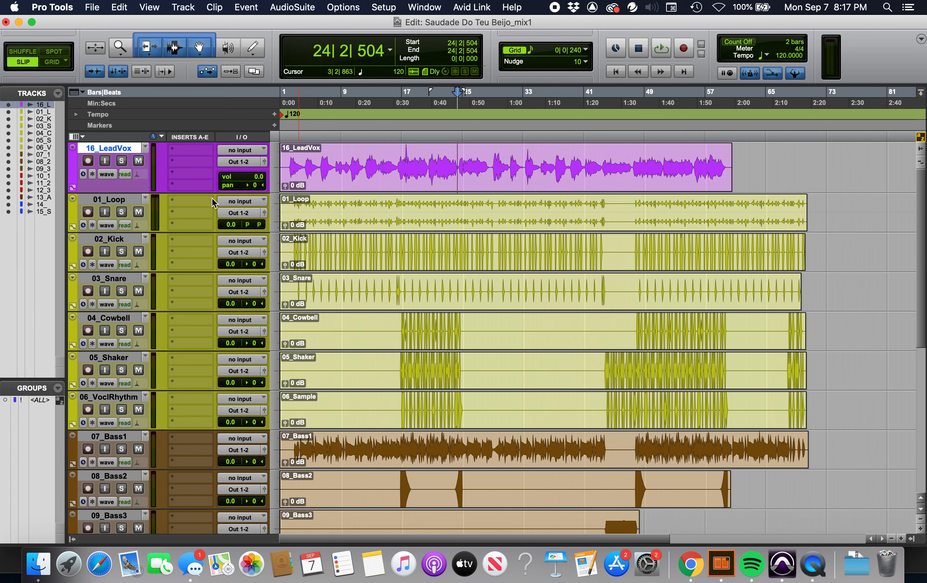
- Look over all the colour-coded tracks in the Edit window and select the 01_Loop track
scroll(213, 203, "down", 7)
scroll(213, 204, "up", 7)
scroll(213, 204, "down", 7)
scroll(213, 205, "up", 7)
left_click(111, 198)
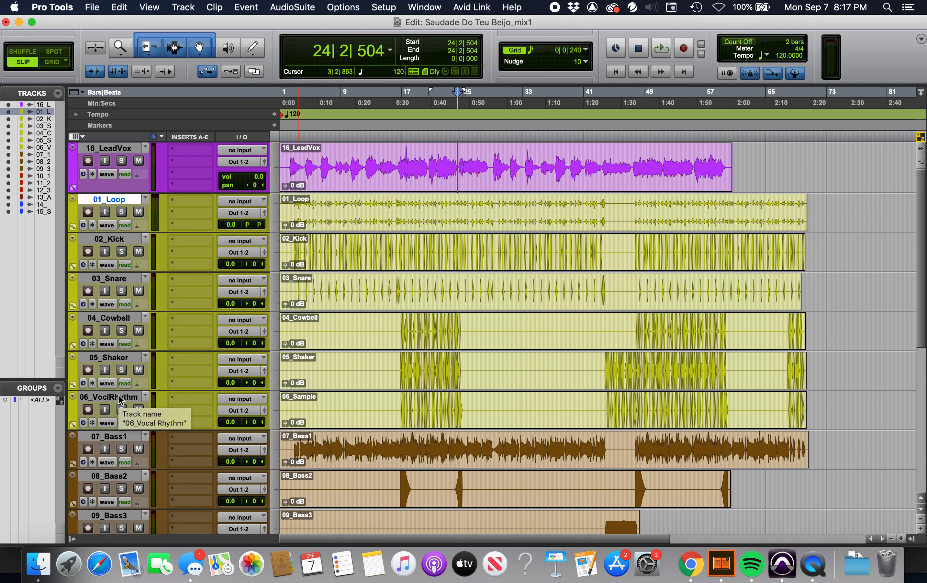
- Switch to the Mix window and hide its Tracks and Groups lists
key("super+equal")
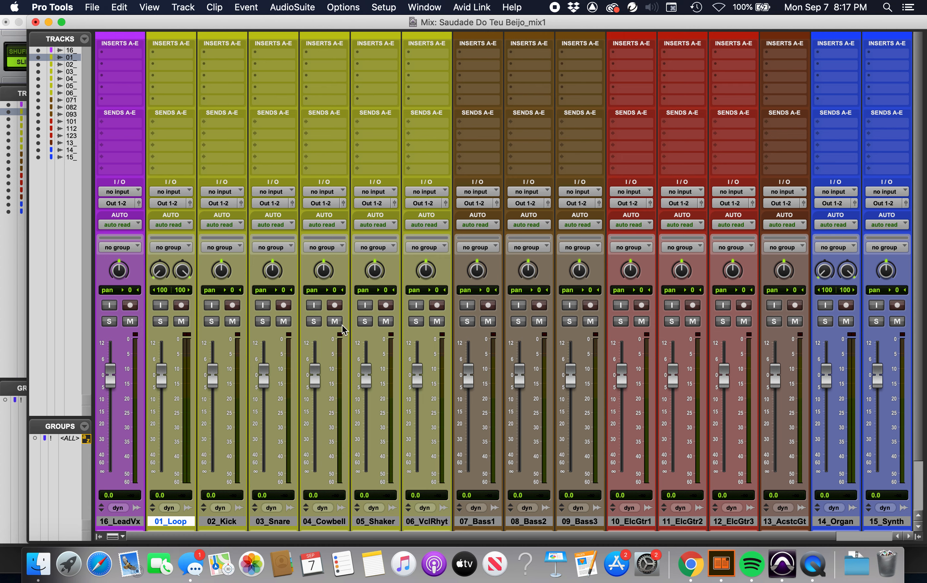
scroll(389, 267, "down", 3)
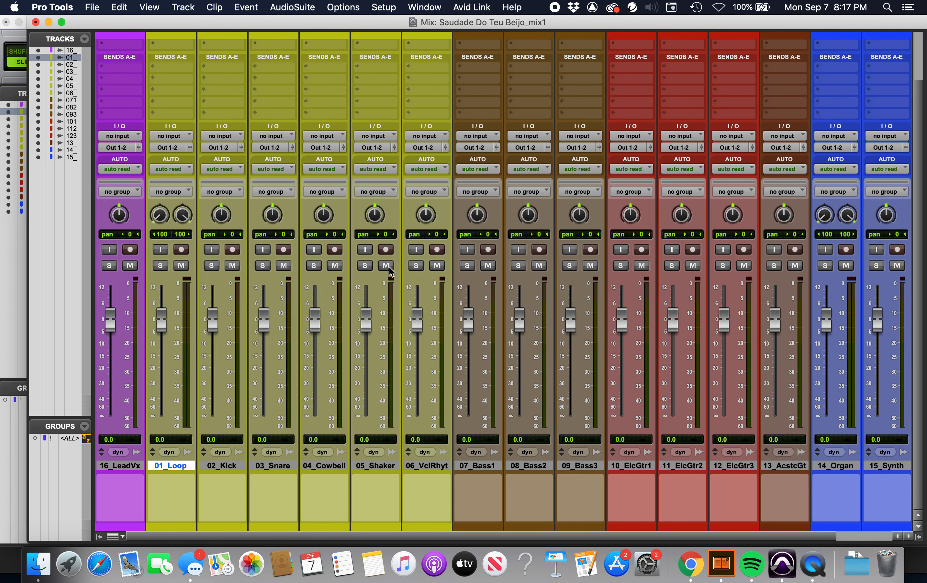
scroll(389, 267, "up", 3)
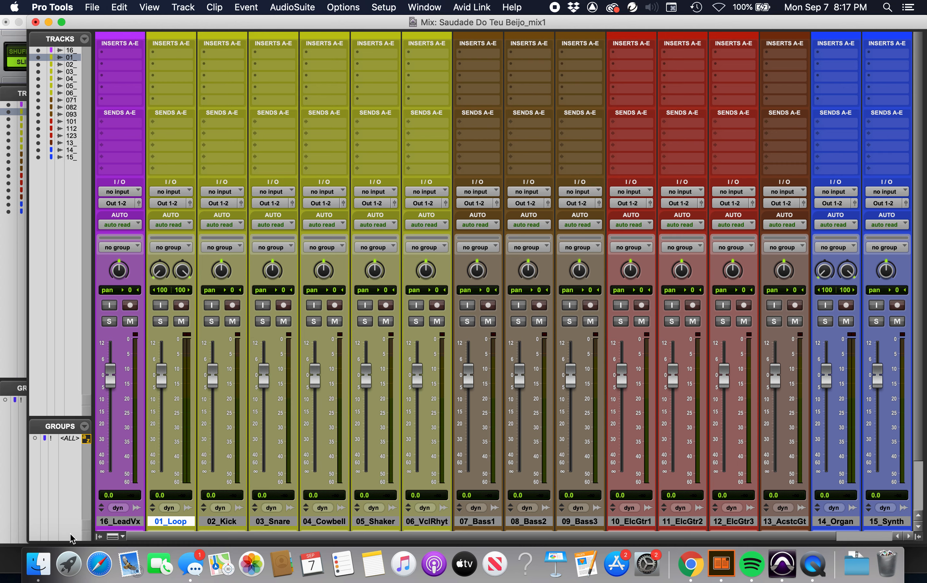
left_click(98, 536)
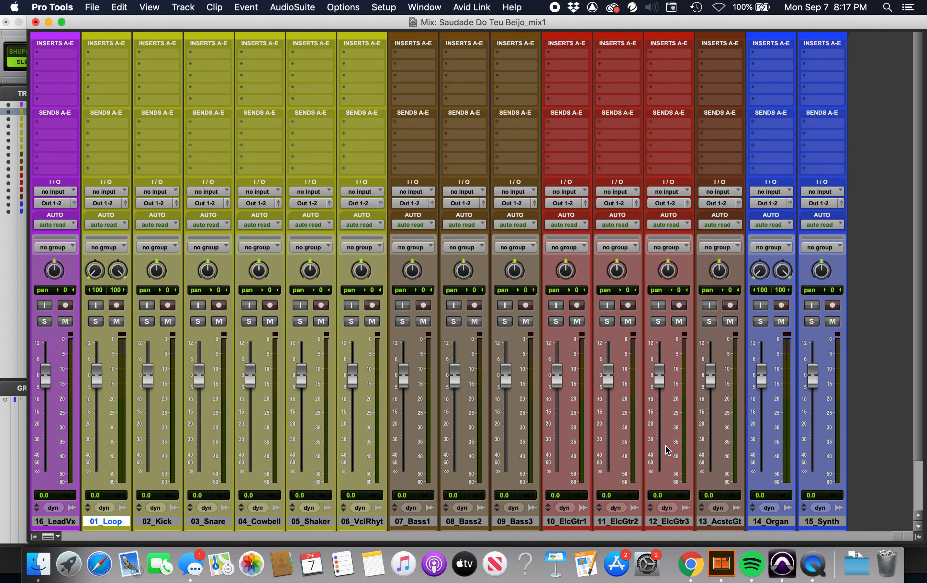
scroll(668, 450, "down", 3)
scroll(669, 450, "down", 1)
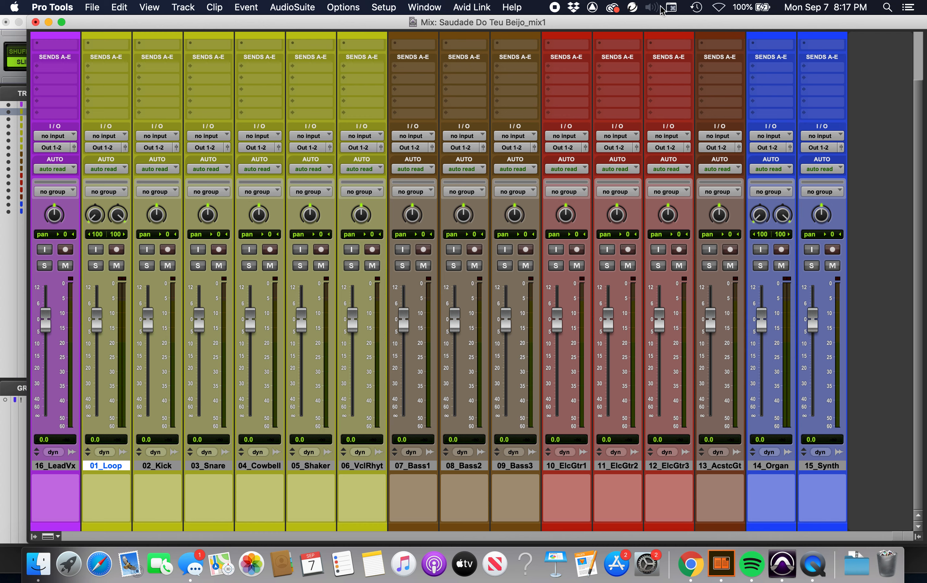
- Show the macOS on-screen keyboard and place it over the lower middle of the mixer
left_click(671, 8)
left_click(471, 361)
left_click_drag(674, 364, 395, 371)
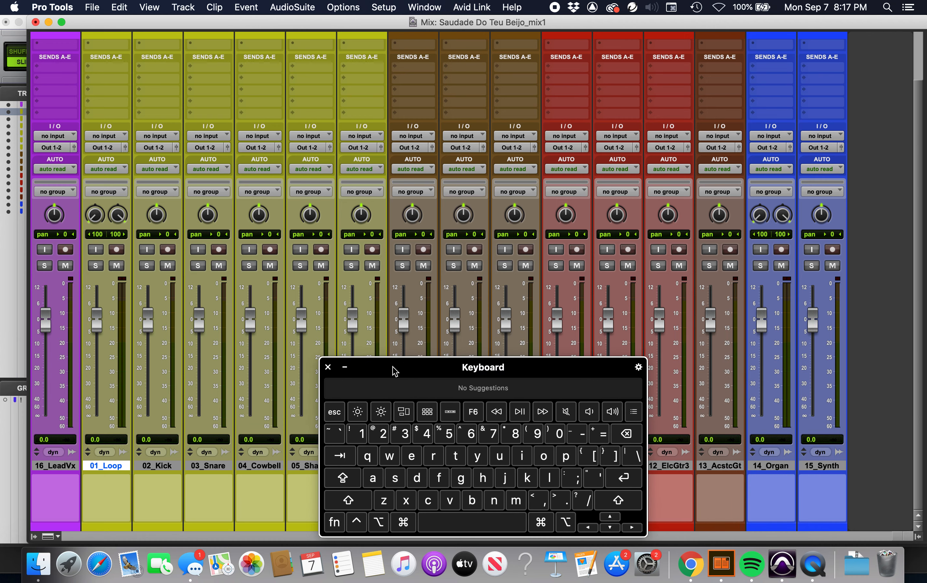
- Toggle the mixer between regular and narrow channel strips, leave it narrow, and move the on-screen keyboard clear of the strips
key("alt")
key("ctrl+alt+super+m")
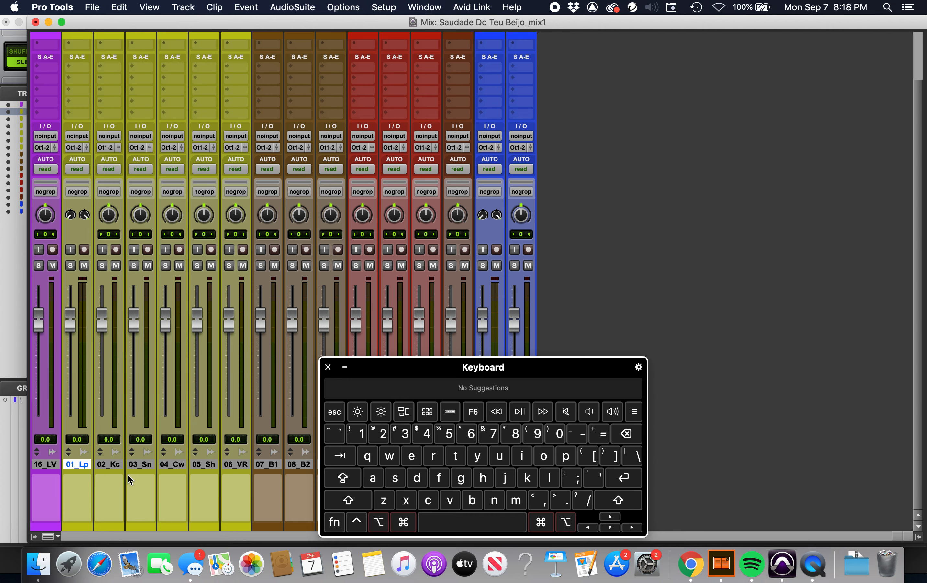
key("super+alt+m")
key("super+alt+m")
key("super+alt+m")
key("super+alt+m")
left_click_drag(391, 367, 689, 166)
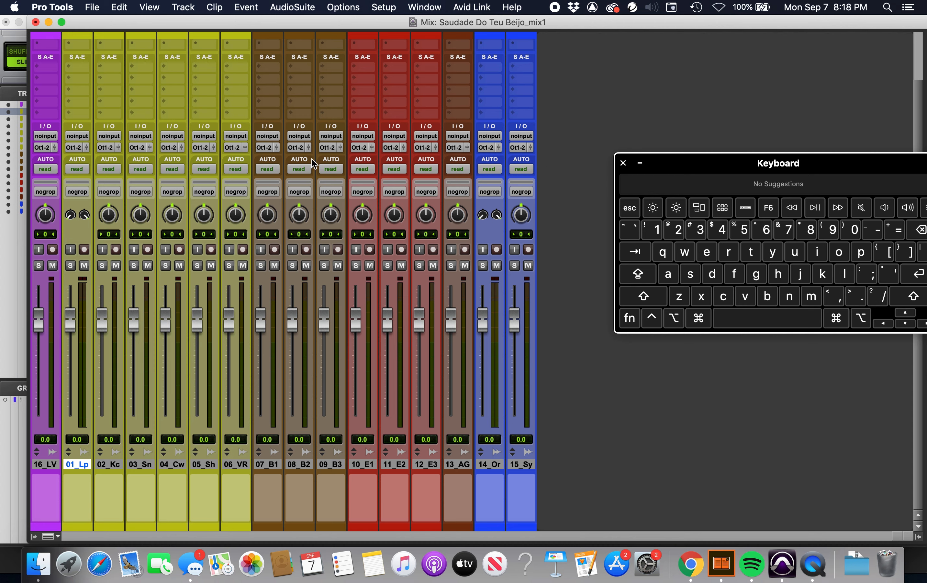
key("shift+super")
key("shift+super+n")
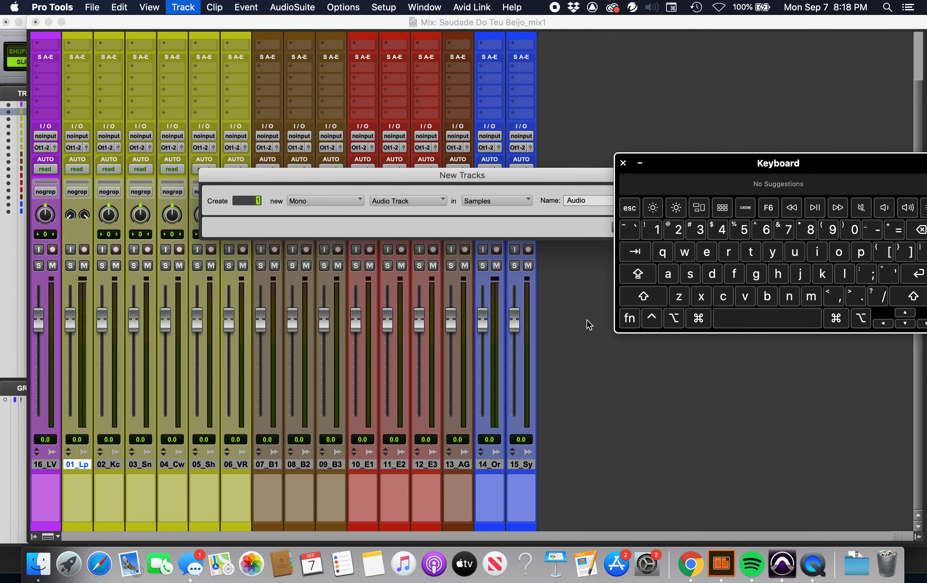
left_click(517, 195)
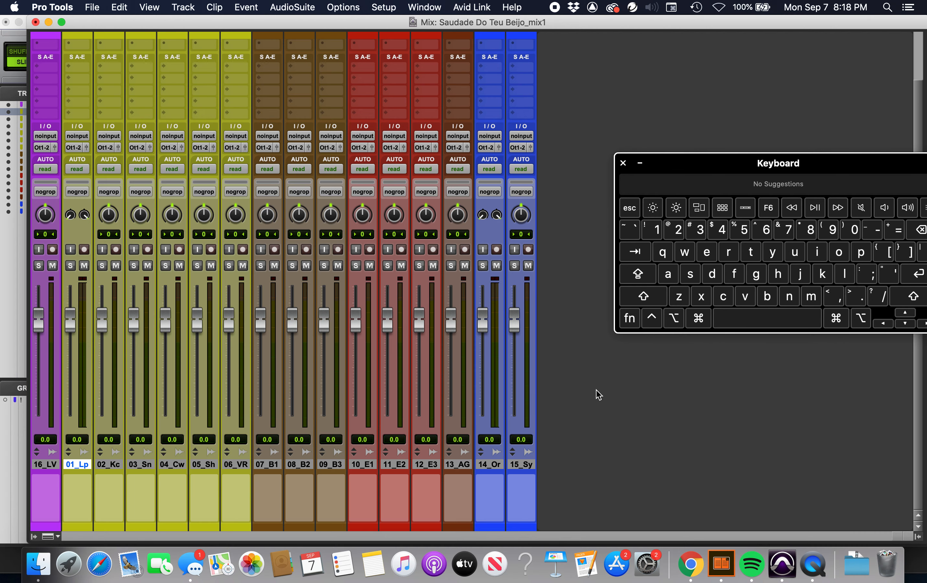
- Create a Master fader track after 15_Synth and delete the surplus second master, keeping only Master 1
key("shift")
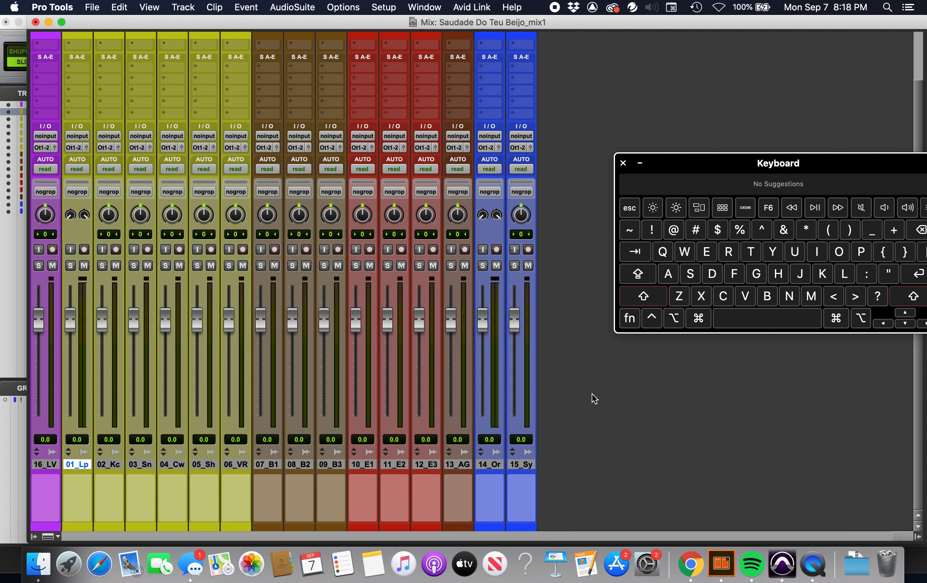
double_click(591, 393, "shift")
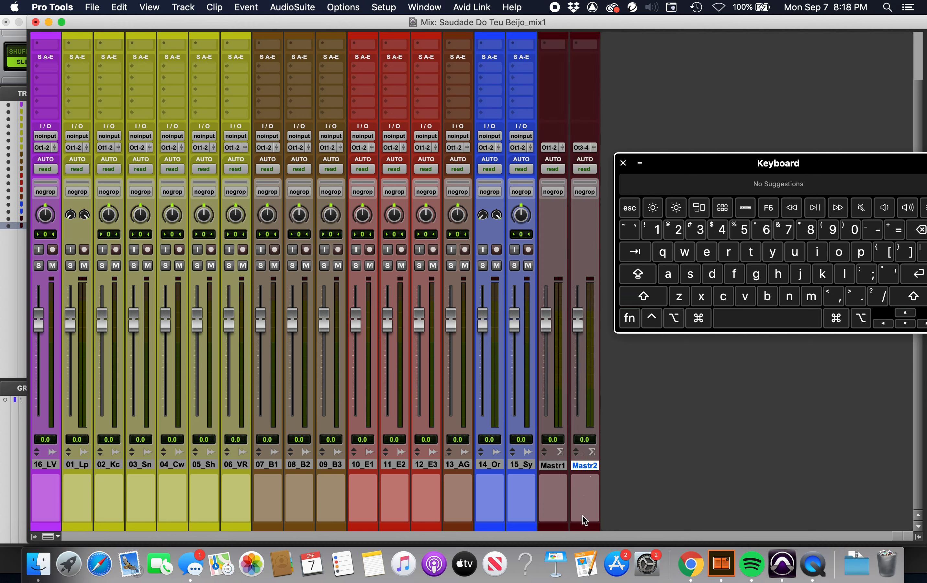
key("ctrl")
right_click(590, 467)
left_click(631, 446)
- Switch to the Edit window and select about four bars from bar 48 on the 05_Shaker track
key("super+=")
scroll(627, 382, "up", 10)
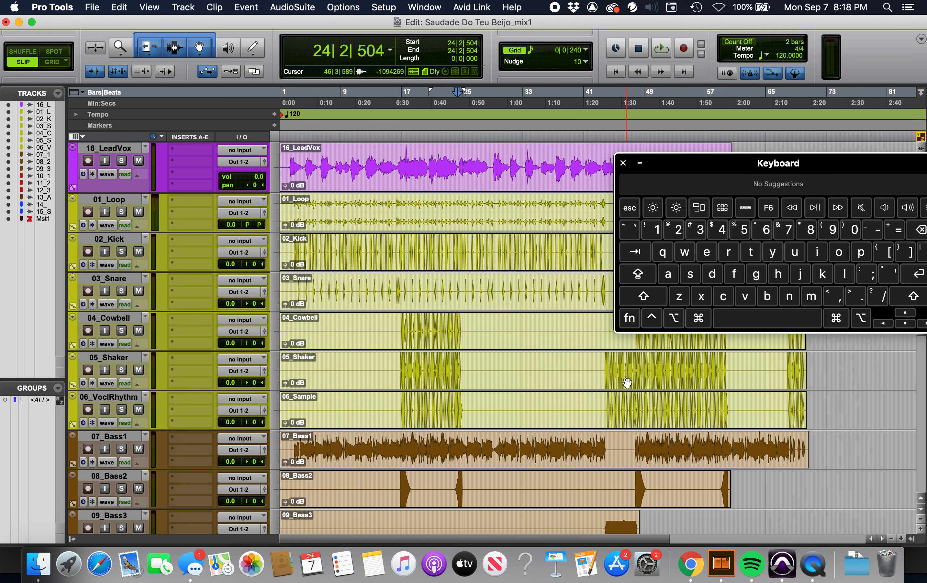
left_click(446, 322)
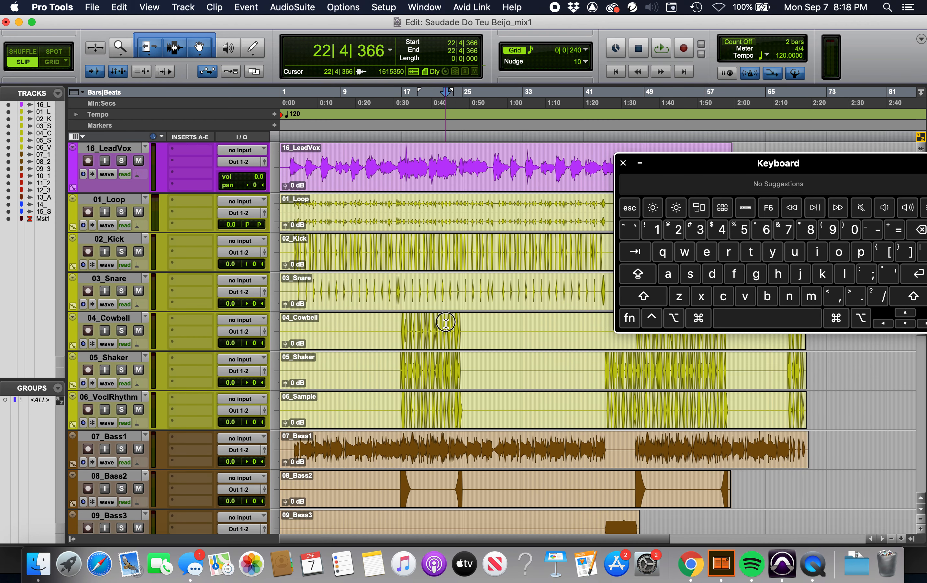
left_click(637, 363)
left_click_drag(637, 363, 668, 392)
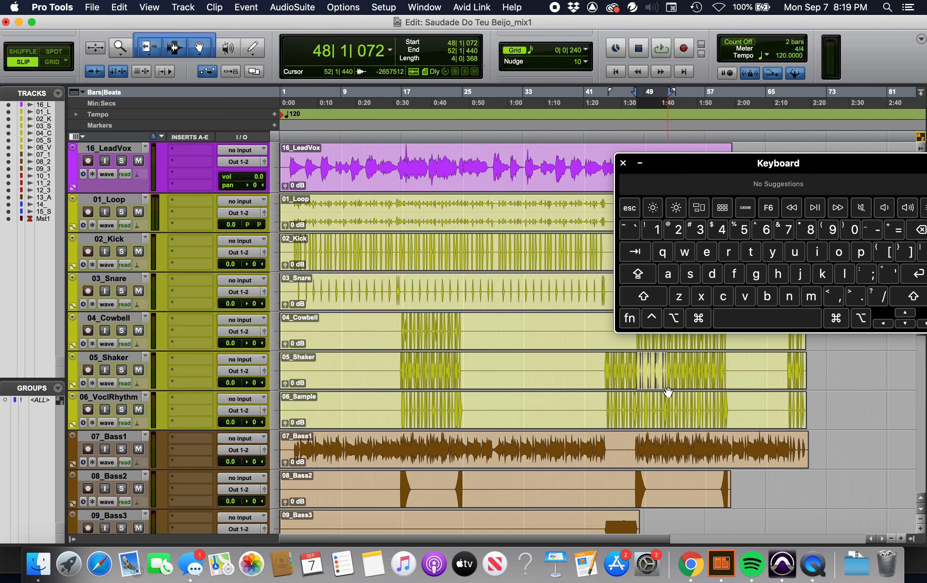
- Return to the Mix window, stop playback and clear the Master fader's clip indicator
key("super+equal")
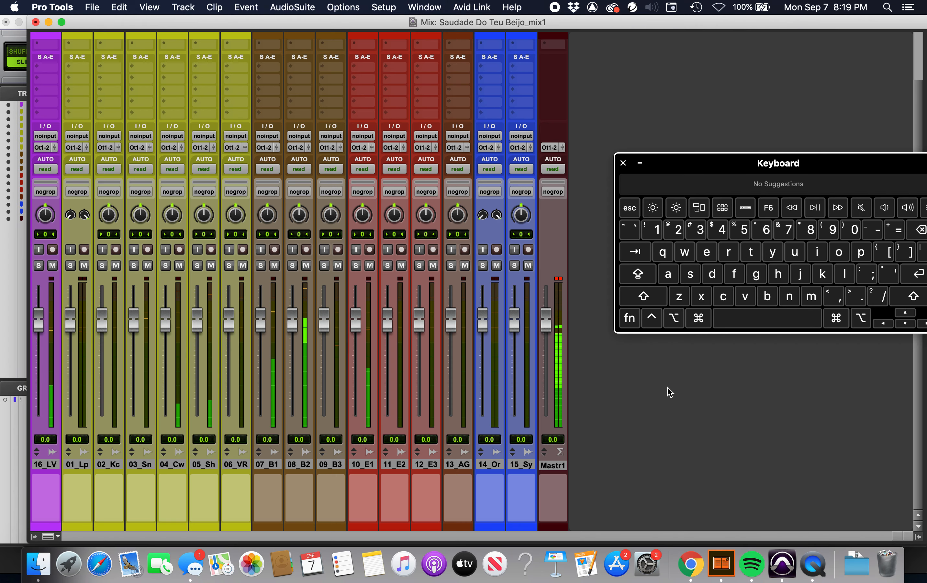
left_click(557, 277)
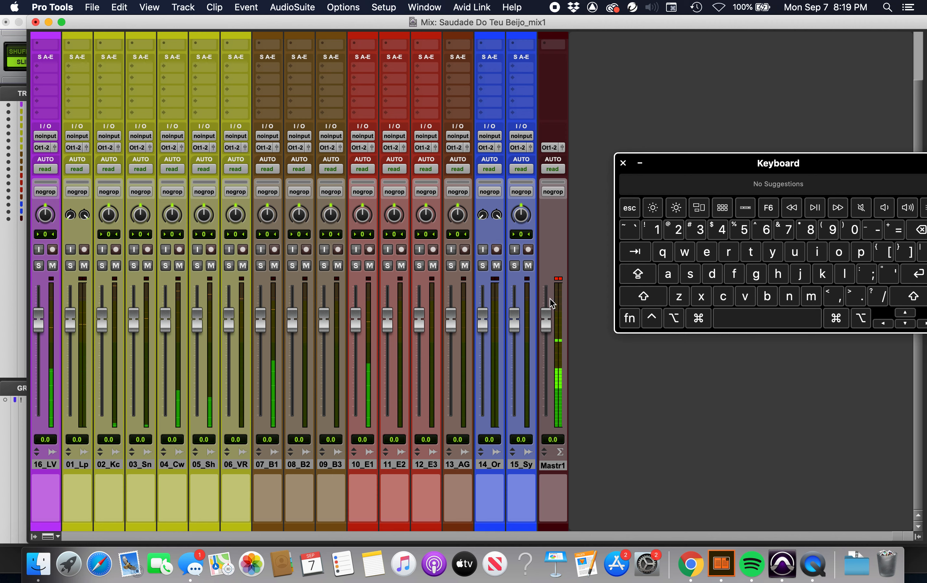
key("space")
left_click(558, 278)
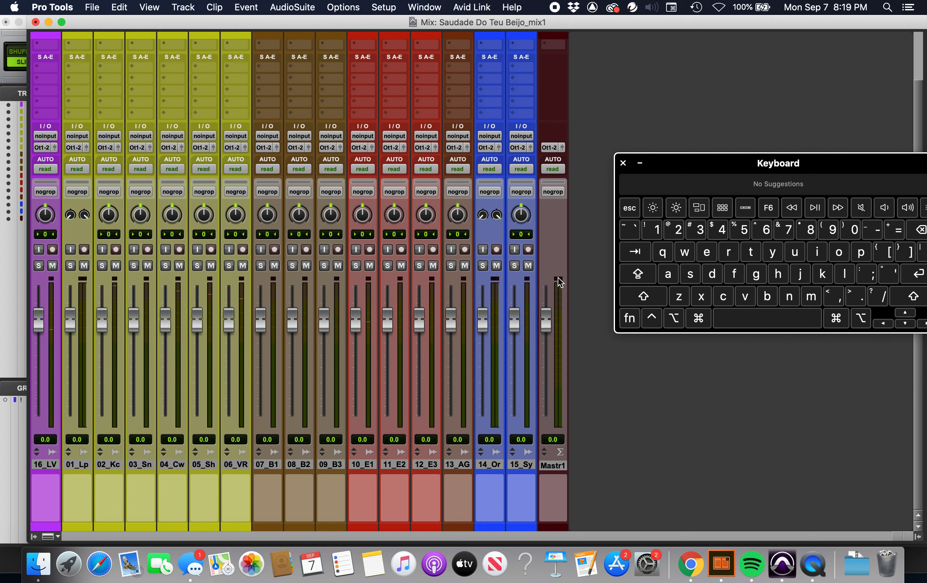
- Restore wide channel strips with the Tracks and Groups lists shown, placing the on-screen keyboard over the upper middle of the mixer
key("alt+super+m")
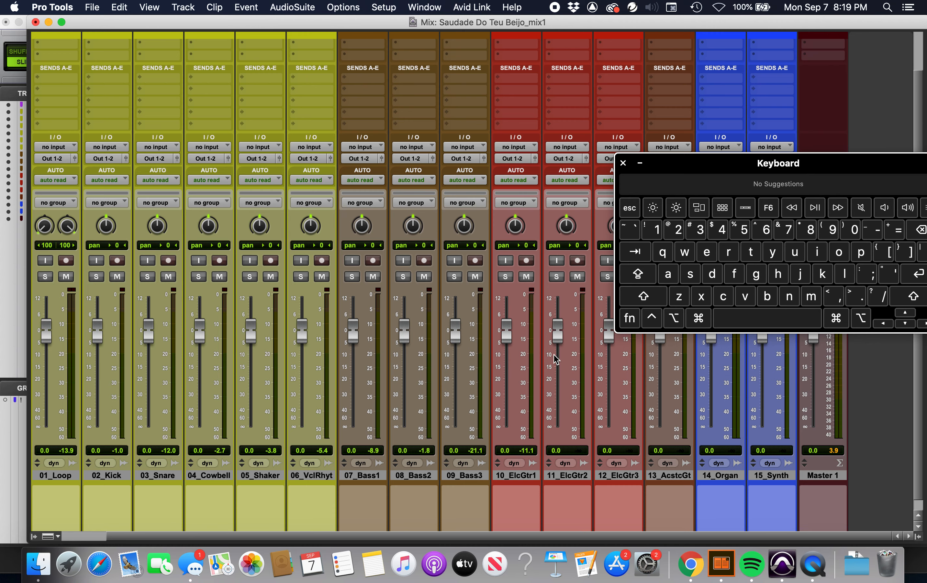
left_click_drag(685, 168, 414, 11)
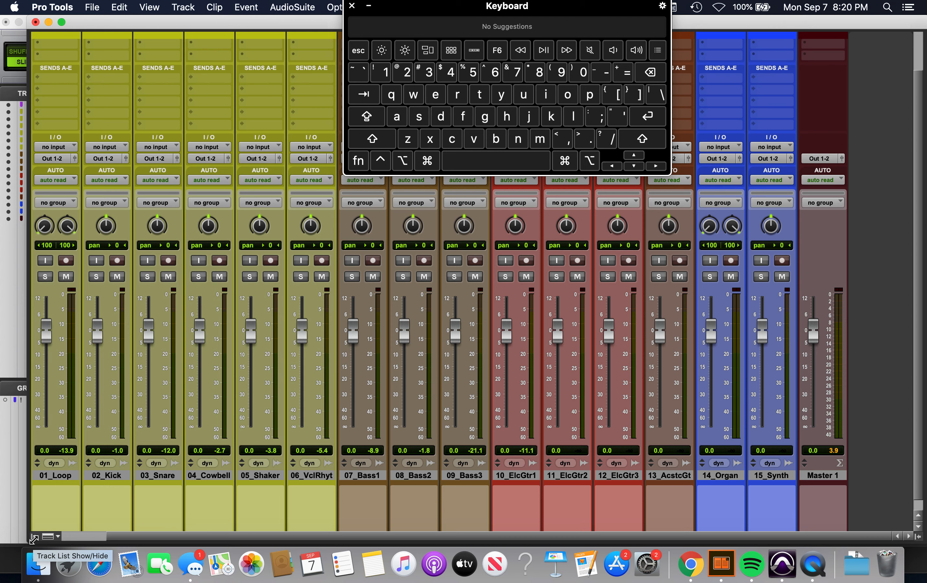
left_click(34, 538)
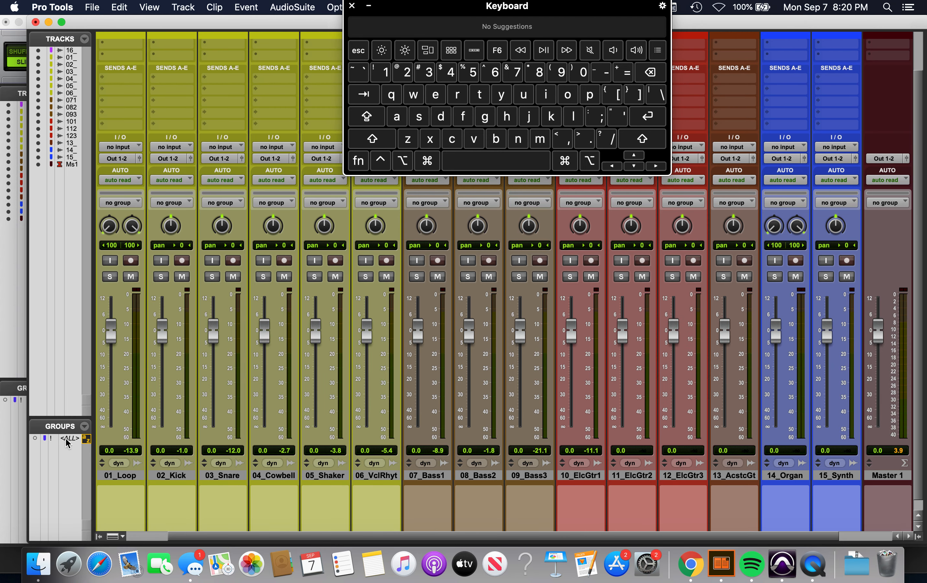
- Activate the ALL group, bring every fader down together to -10.0 dB, and deactivate the group
left_click(68, 438)
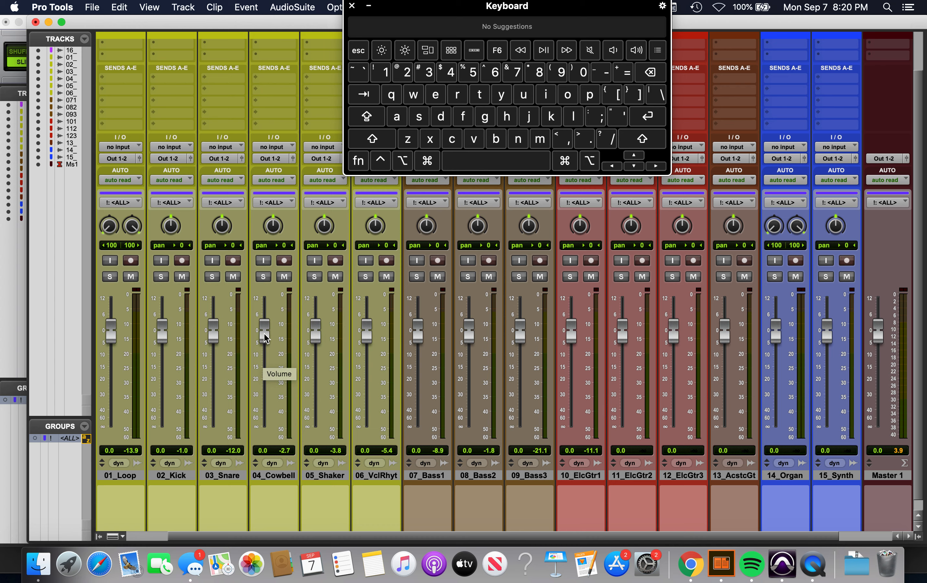
left_click_drag(265, 339, 266, 361)
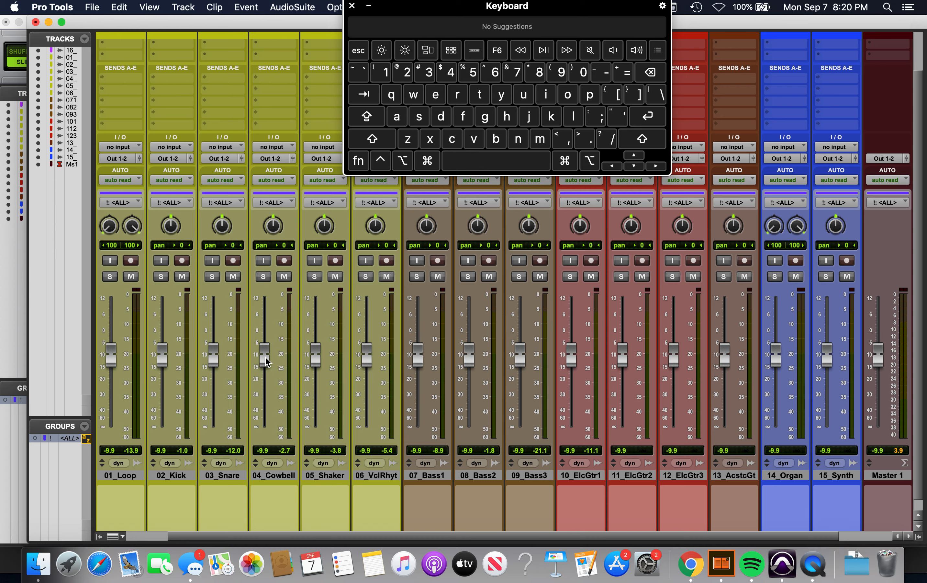
left_click(266, 361)
key("super")
left_click_drag(266, 361, 266, 364)
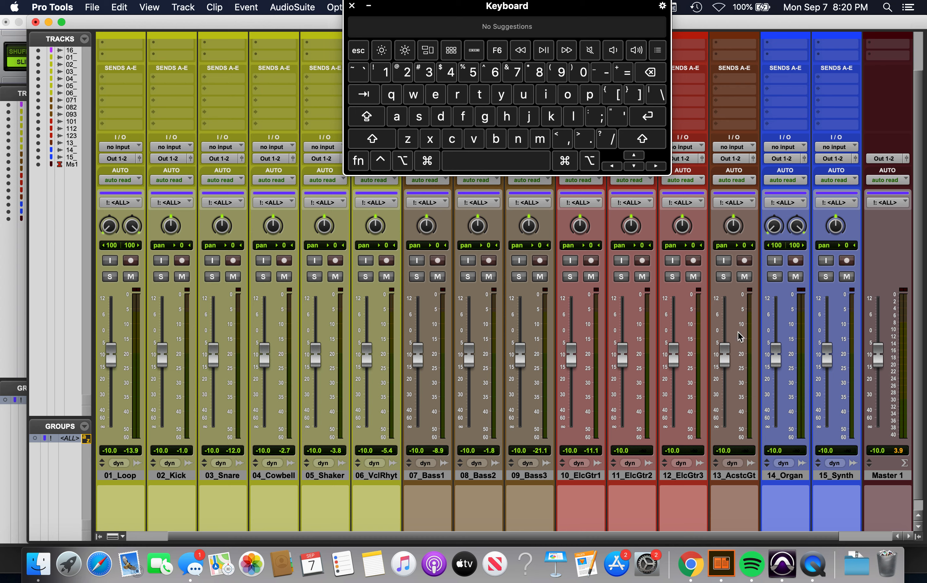
left_click(71, 438)
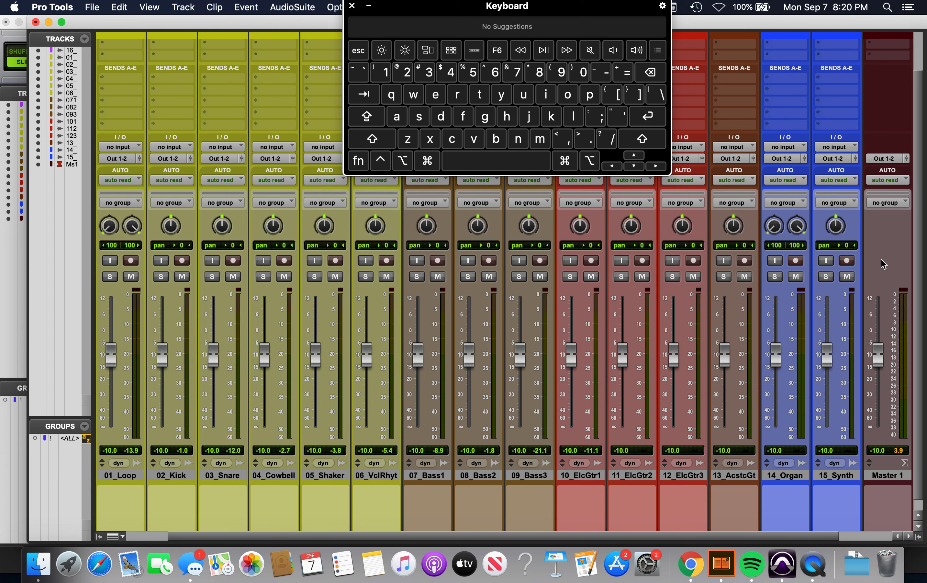
- Reset the Master 1 fader to 0.0 dB on its own
scroll(836, 335, "right", 2)
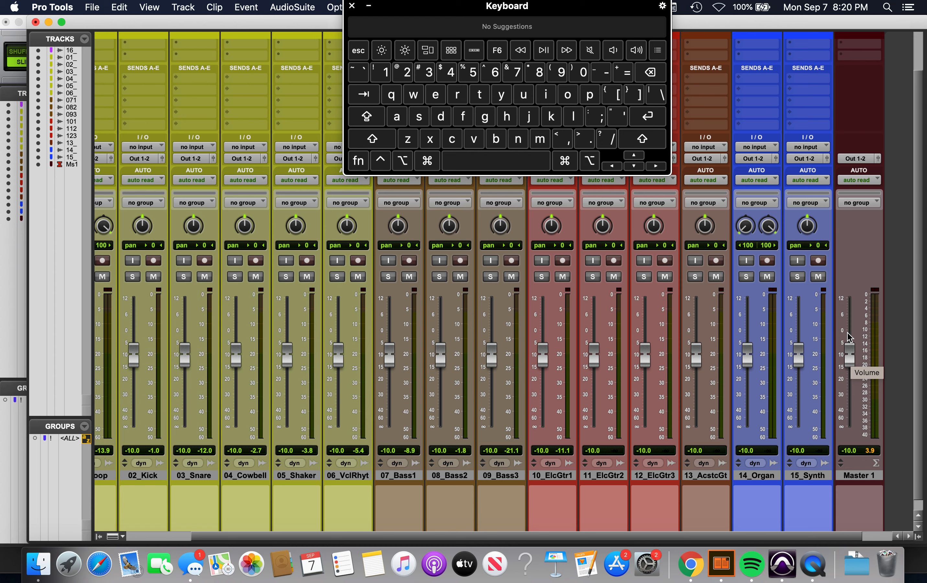
key("alt")
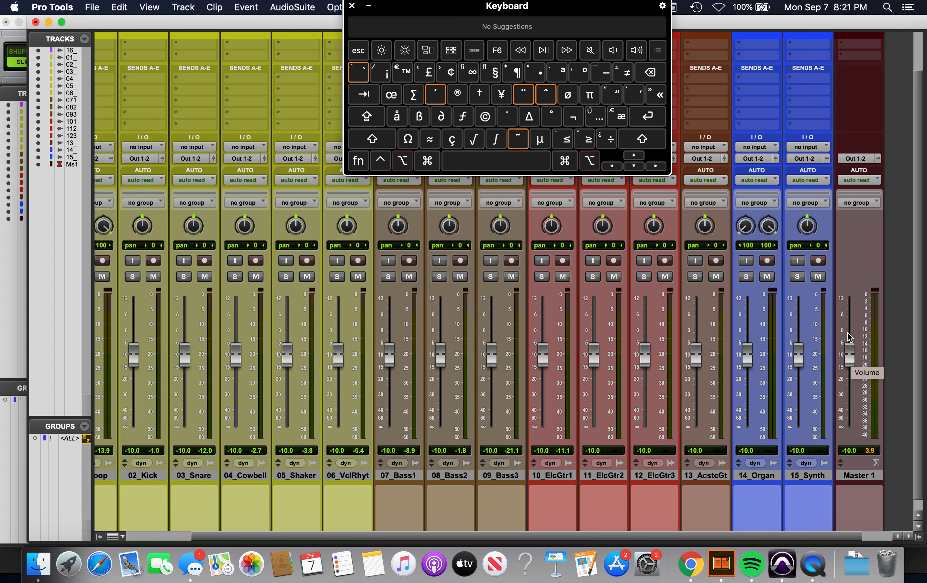
left_click(850, 337, "alt")
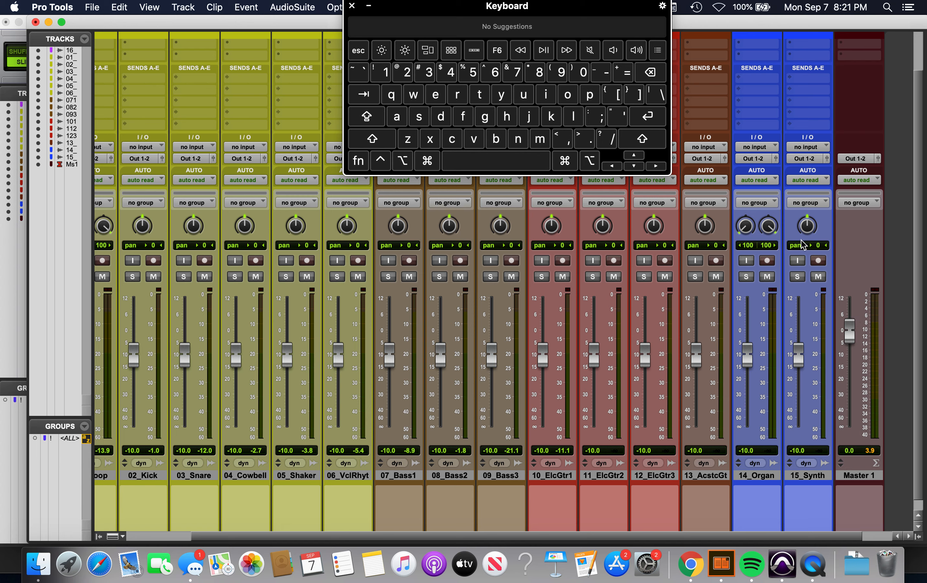
- Try moving the pan knobs of 15_Synth and 13_AcstcGt and reset both to centre
left_click_drag(807, 227, 809, 228)
left_click(808, 227, "alt")
left_click_drag(705, 227, 707, 246)
left_click(704, 231, "alt")
- Play the mix to check the Master 1 level, and stop playback
key("space")
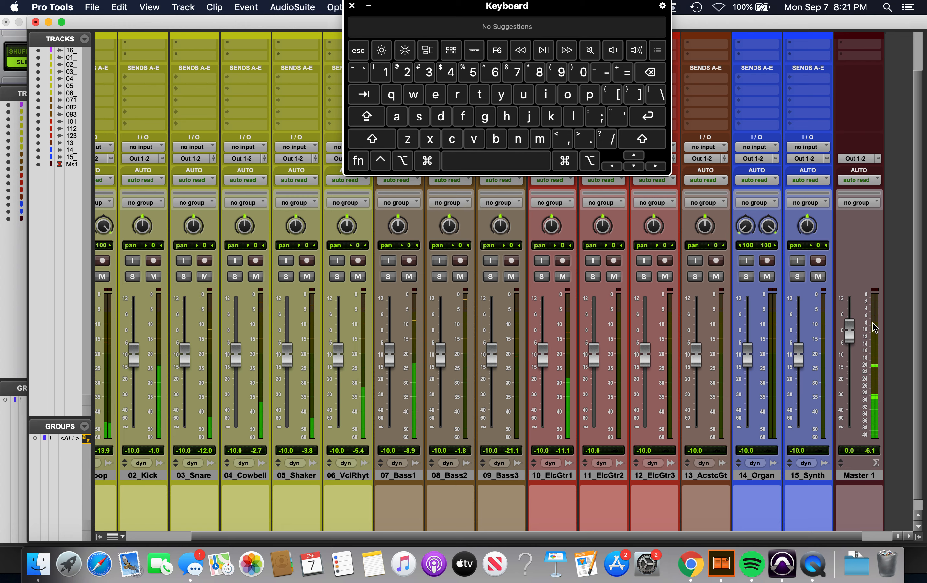
key("space")
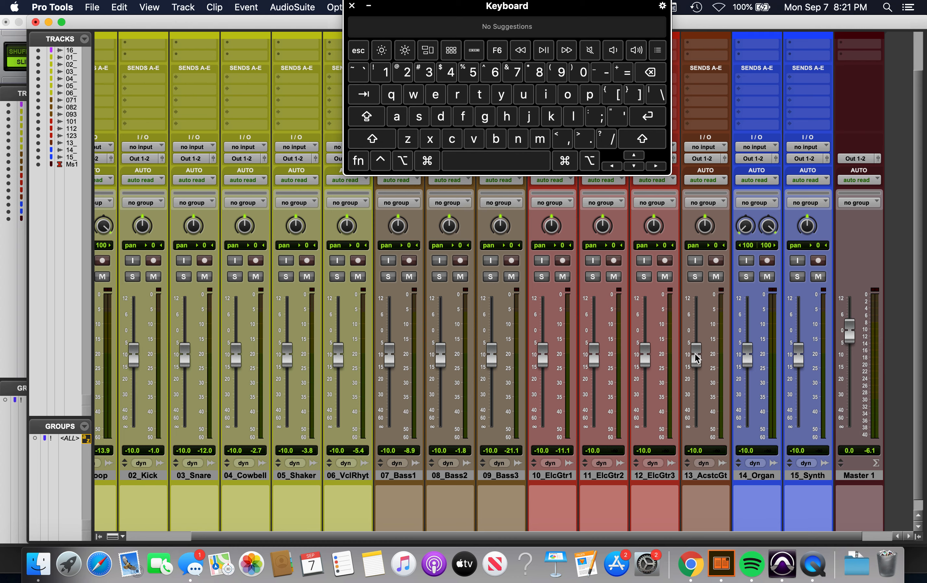
- Lower all track faders to -12.0 dB through the ALL group, deactivate it, and reset Master 1 to 0.0 dB
left_click(63, 438)
left_click(490, 358)
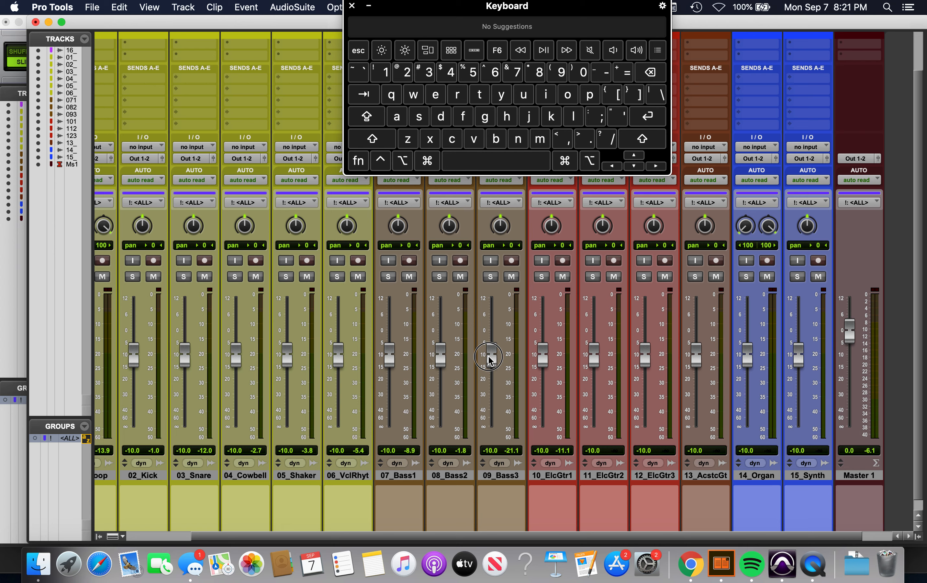
left_click_drag(489, 358, 490, 365)
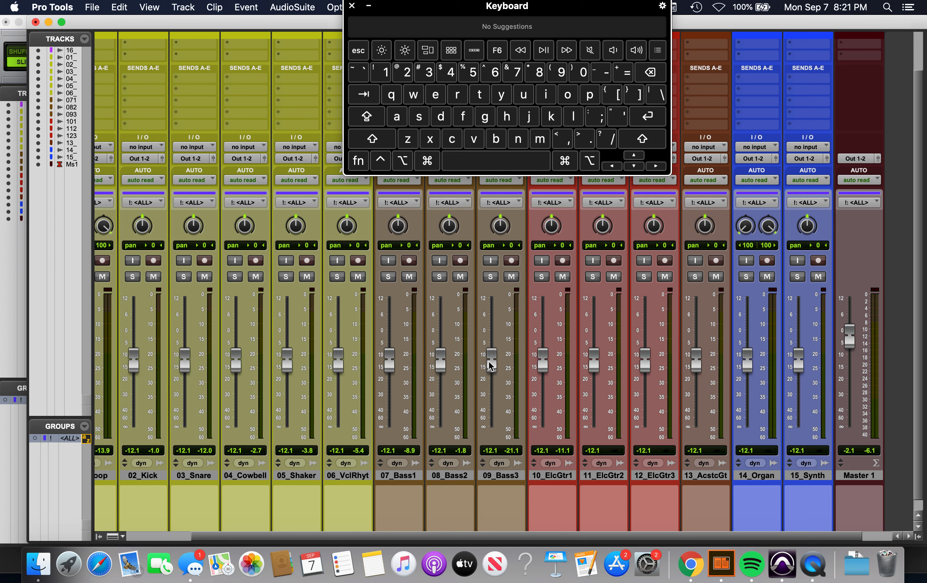
left_click(489, 362, "super")
left_click_drag(490, 364, 488, 361)
left_click(65, 439)
left_click(850, 335, "alt")
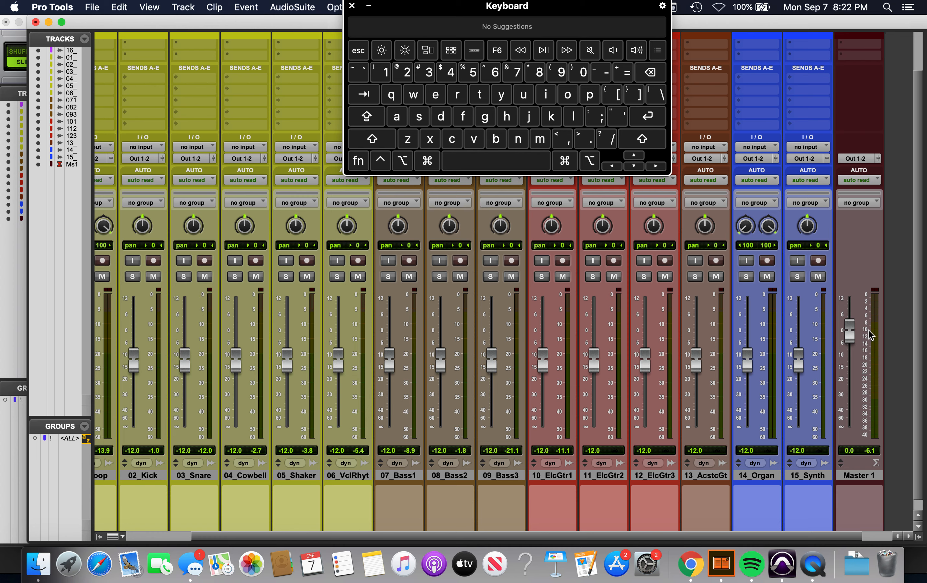
- Look over all the channel strips from 16_LeadVx to Master 1 and close the on-screen keyboard
scroll(380, 401, "left", 5)
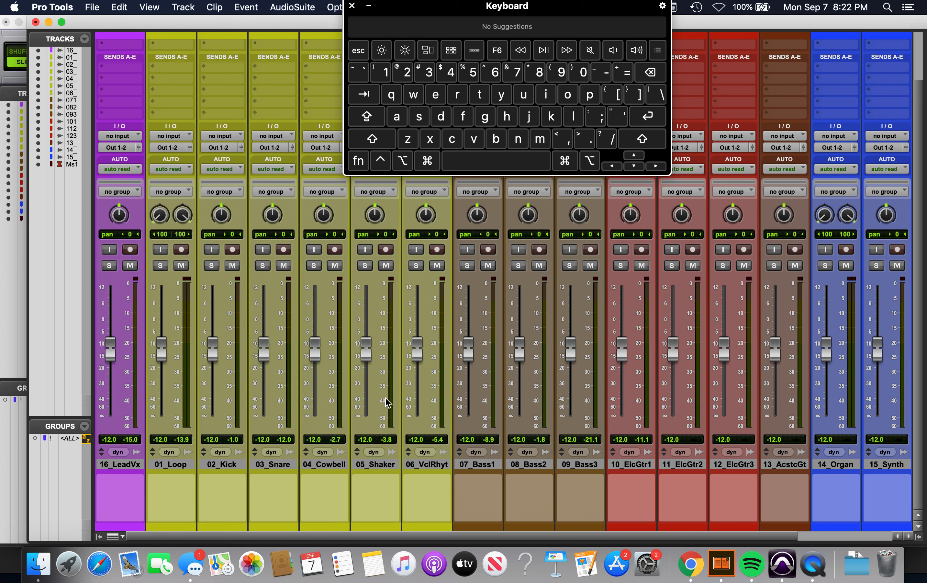
scroll(412, 403, "right", 5)
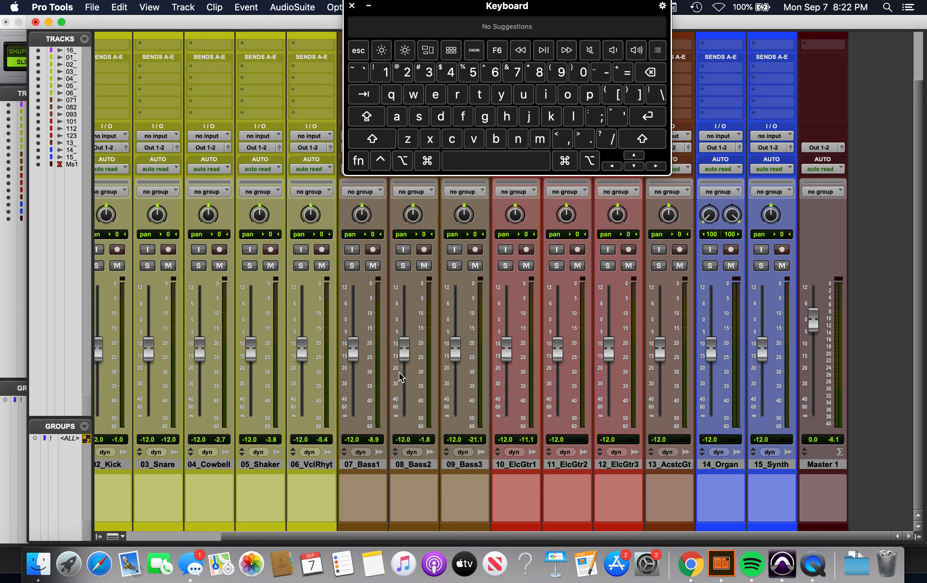
scroll(399, 373, "left", 5)
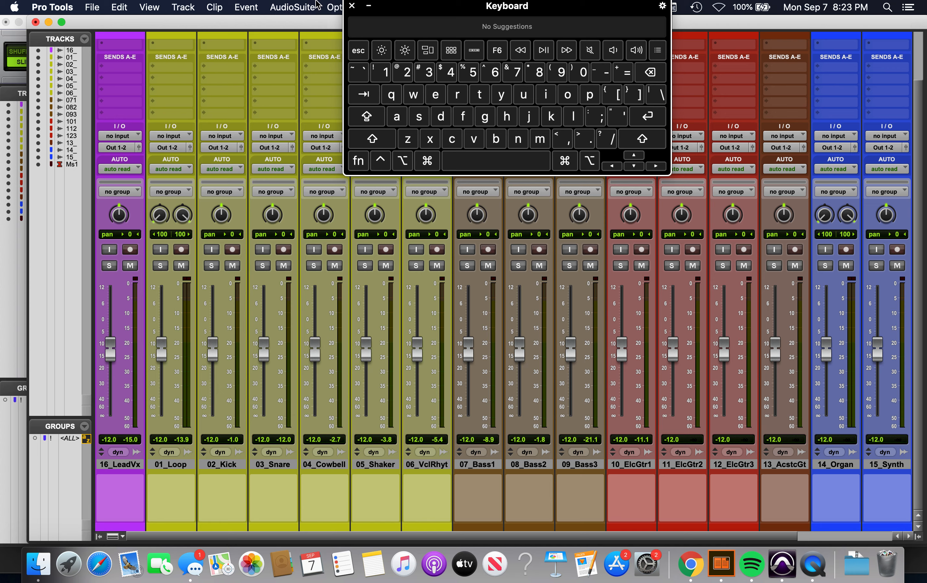
left_click(351, 5)
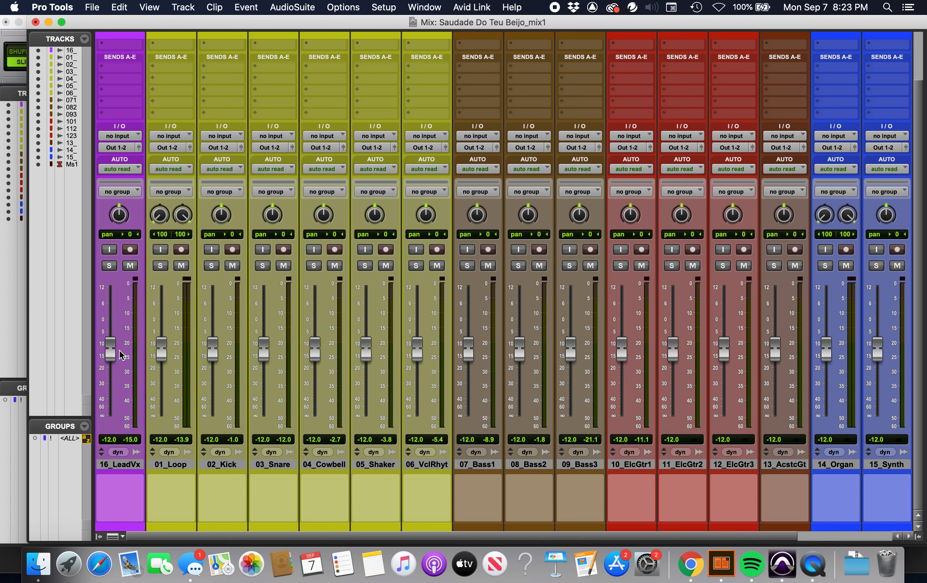
- During playback, balance the 16_LeadVx fader to -6.8 dB and the 08_Bass2 fader to -17.9 dB
key("space")
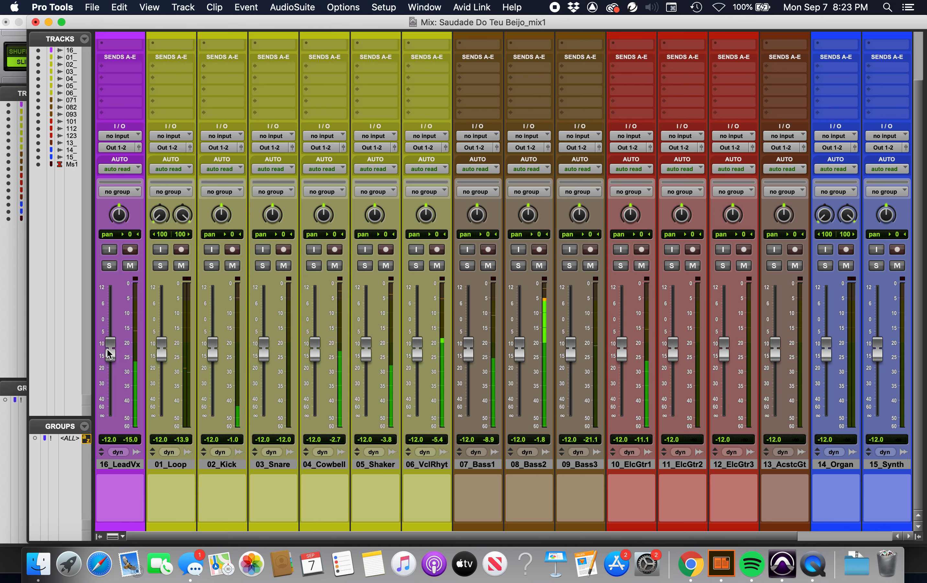
left_click_drag(109, 352, 110, 342)
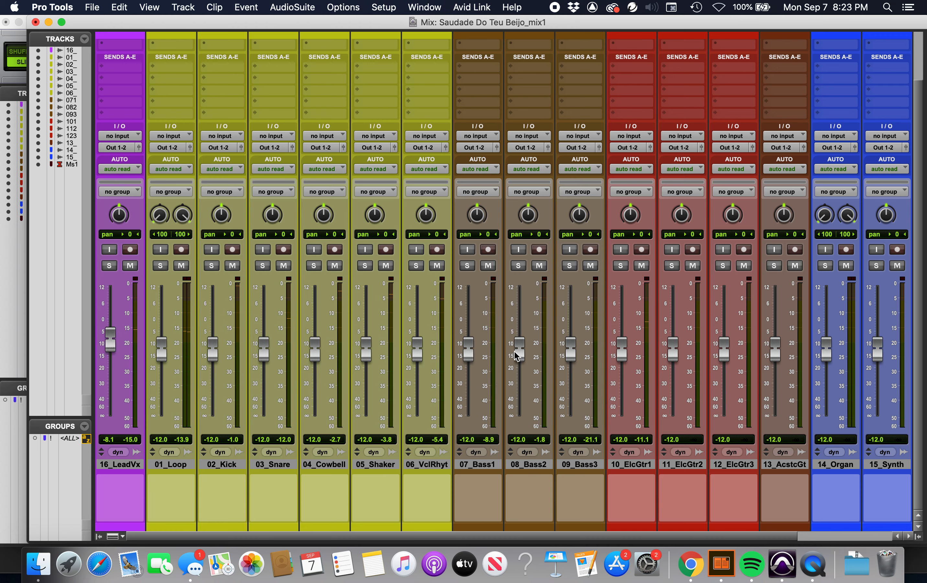
left_click_drag(525, 359, 520, 372)
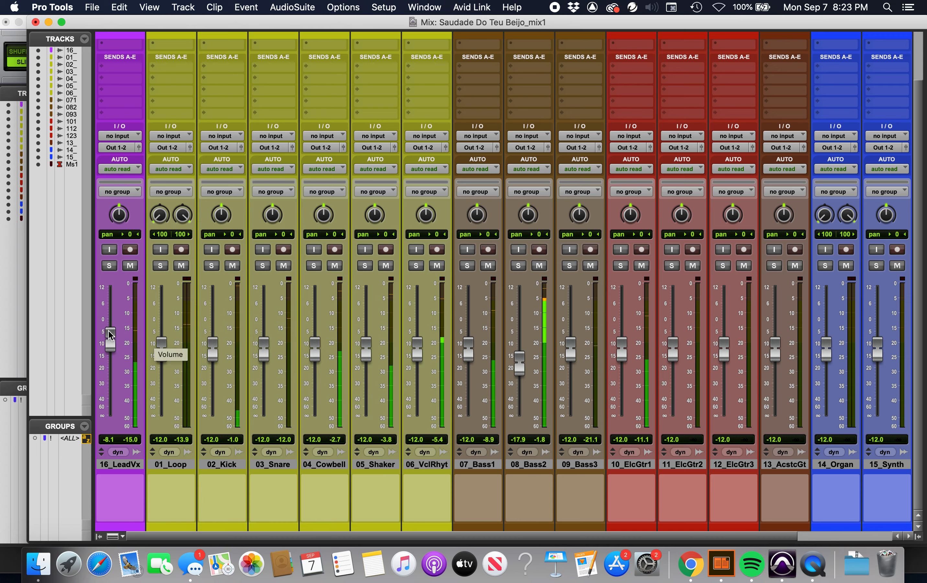
left_click(110, 342)
left_click_drag(109, 342, 111, 340)
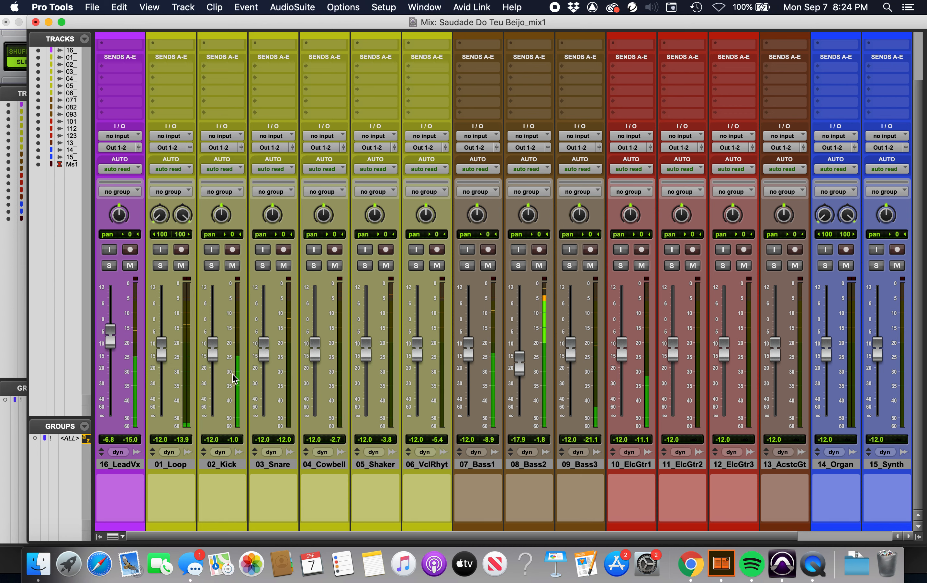
- View the remaining channel strips up to Master 1 and switch back to the Edit window
scroll(431, 423, "right", 5)
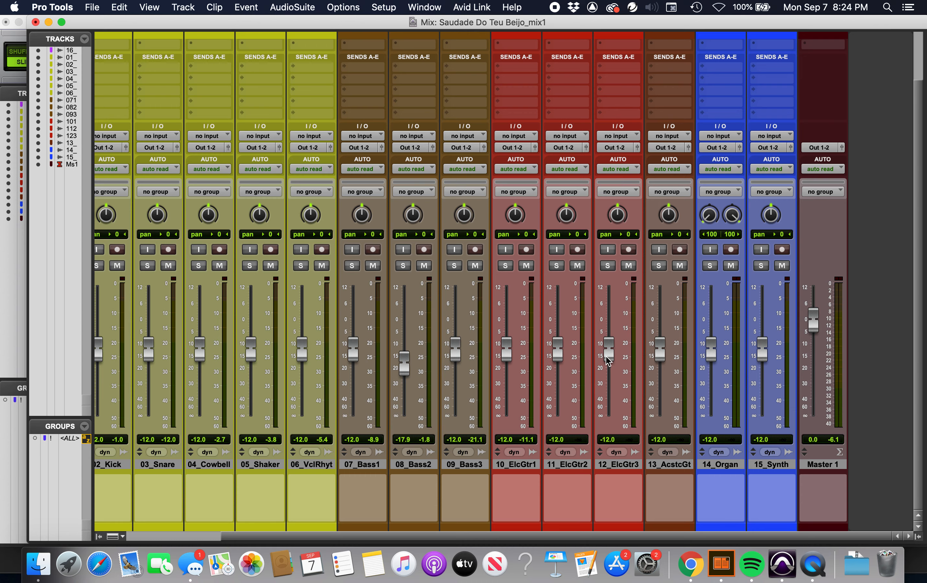
key("super+equal")
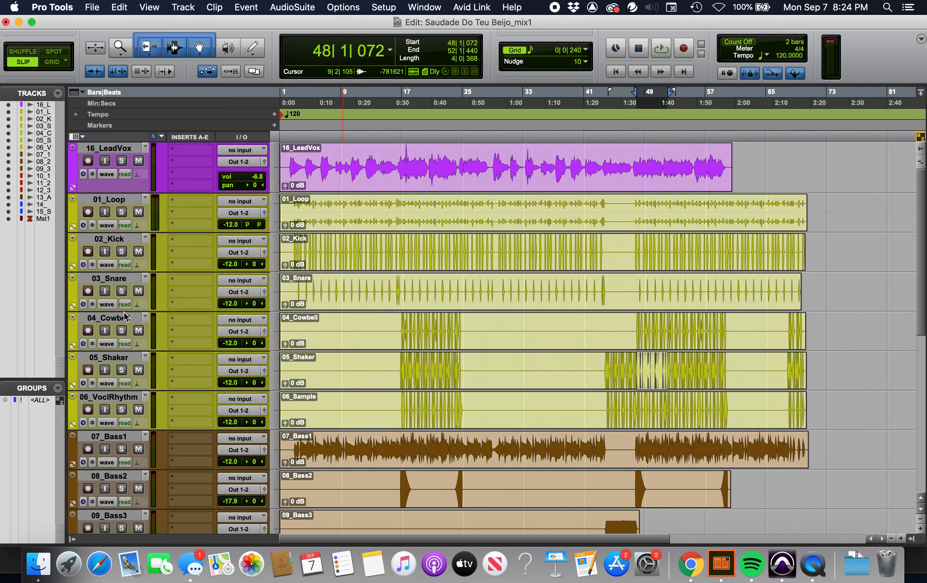
- Increase the height of the 03_Snare track and switch its track view from waveform to volume
left_click_drag(123, 311, 124, 334)
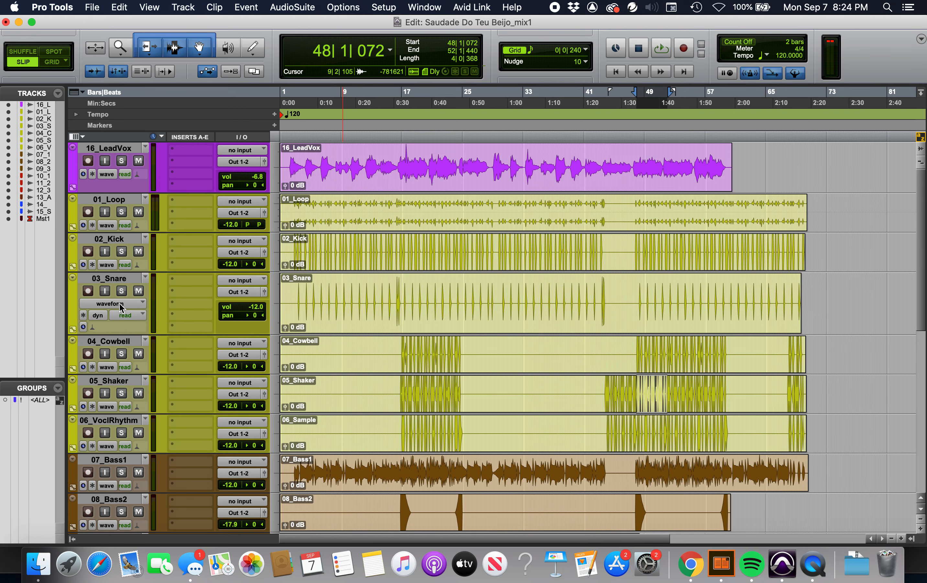
left_click(122, 308)
left_click(112, 315)
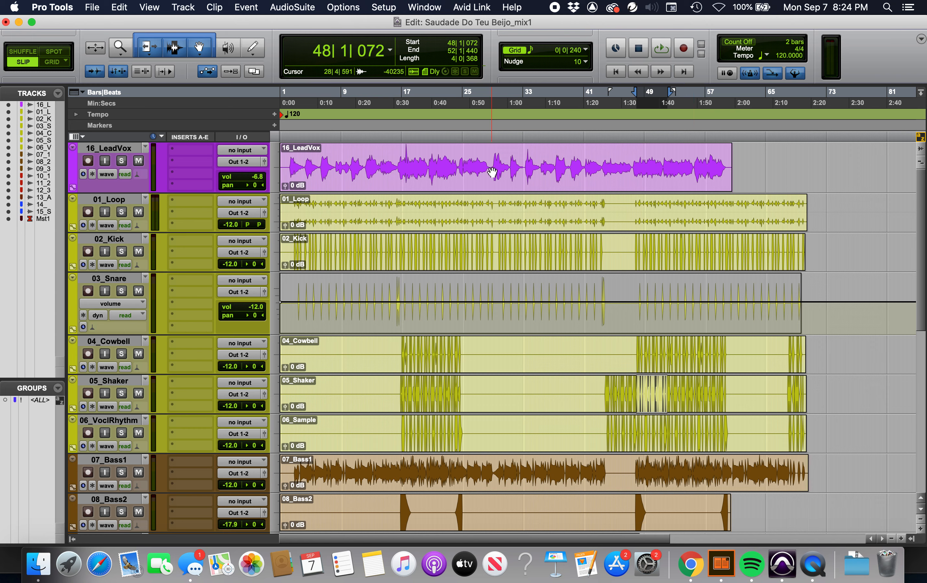
- Select the full song length from bar 1 and open the Bounce dialog, moving the on-screen keyboard clear of it
left_click(563, 224)
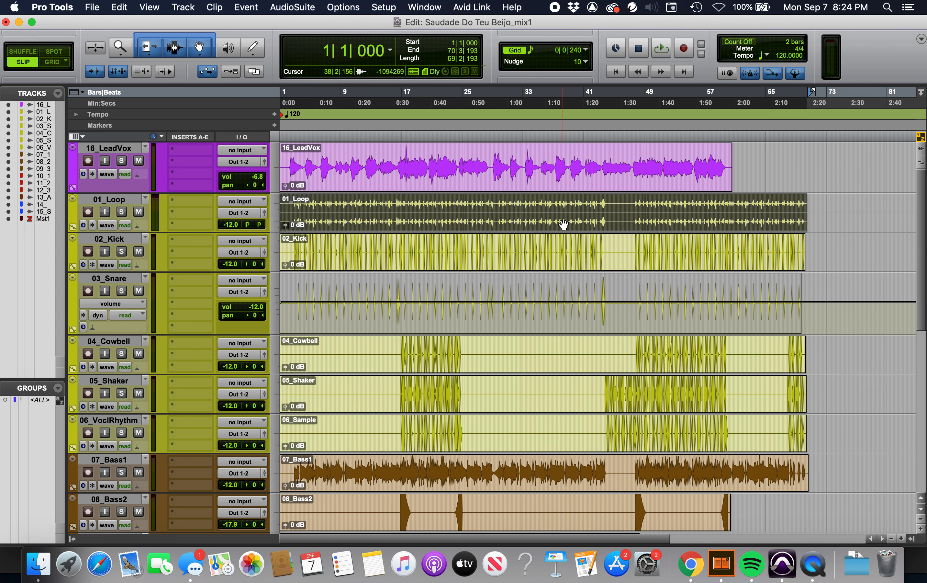
left_click(384, 7)
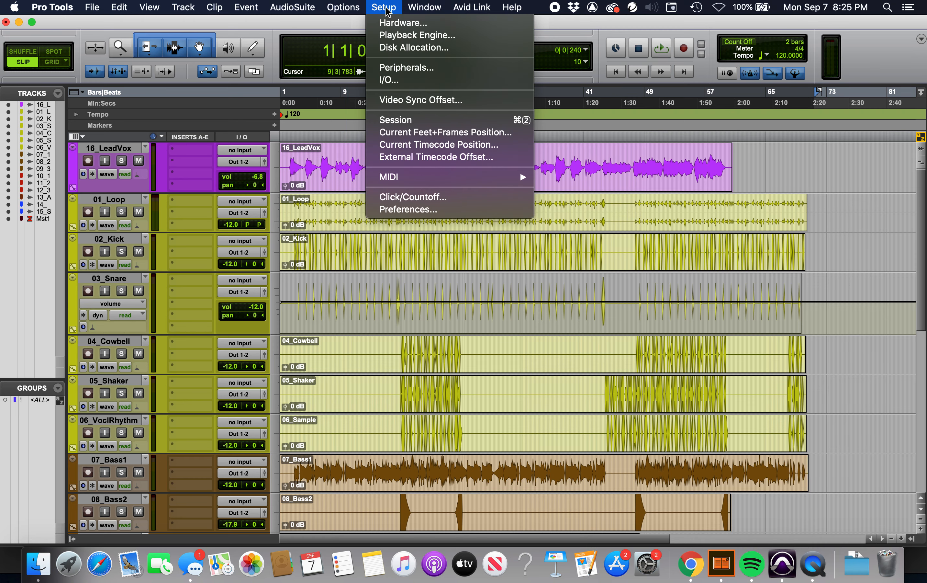
left_click(314, 27)
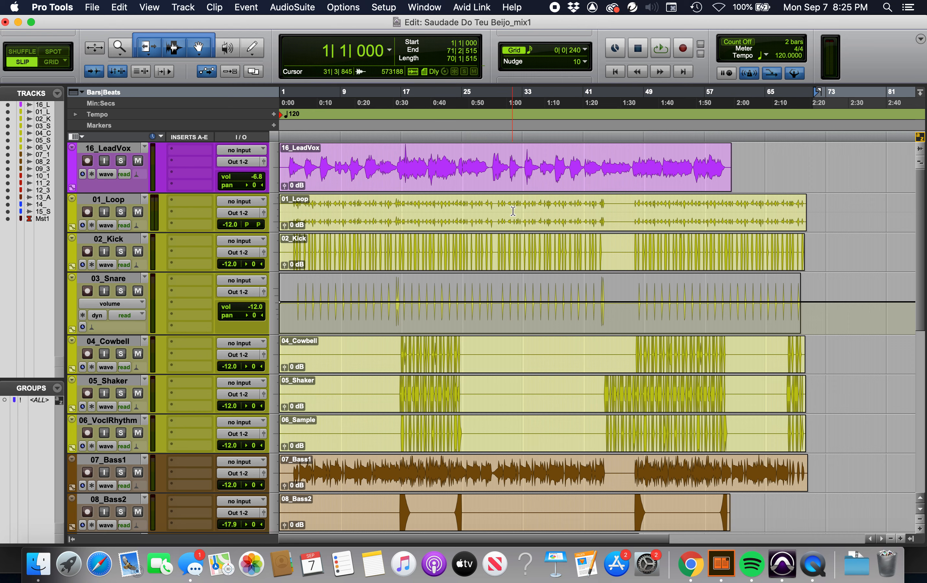
left_click(672, 9)
left_click(685, 42)
key("alt")
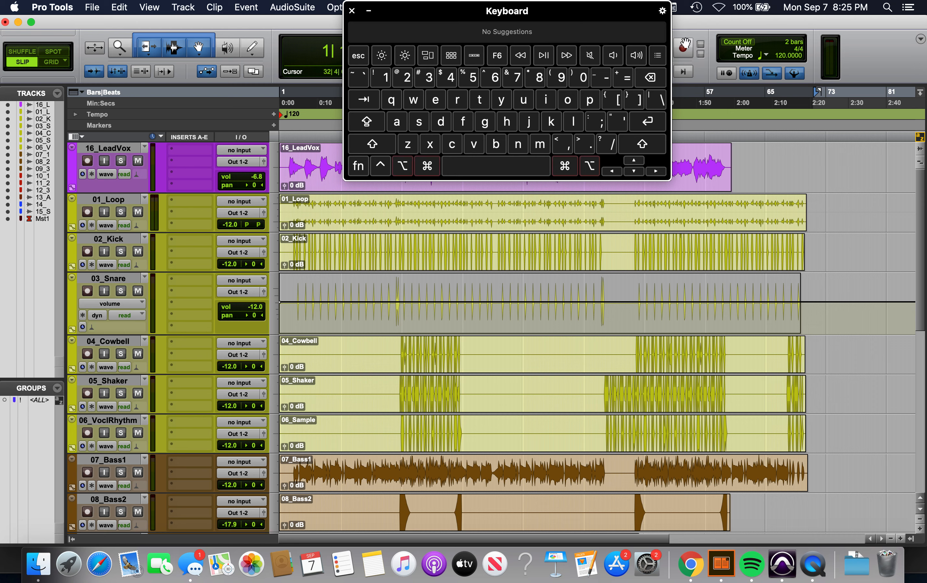
key("super+alt+b")
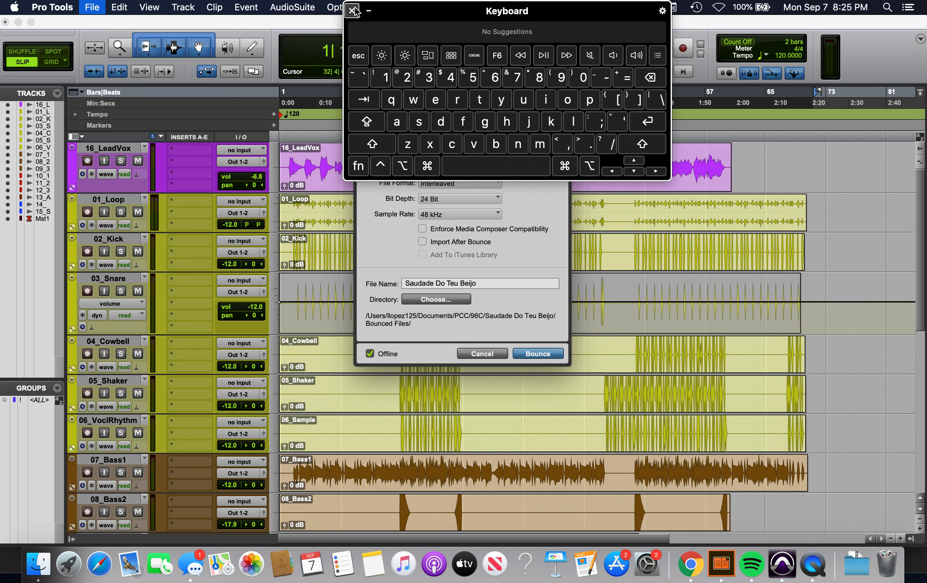
left_click_drag(407, 11, 719, 150)
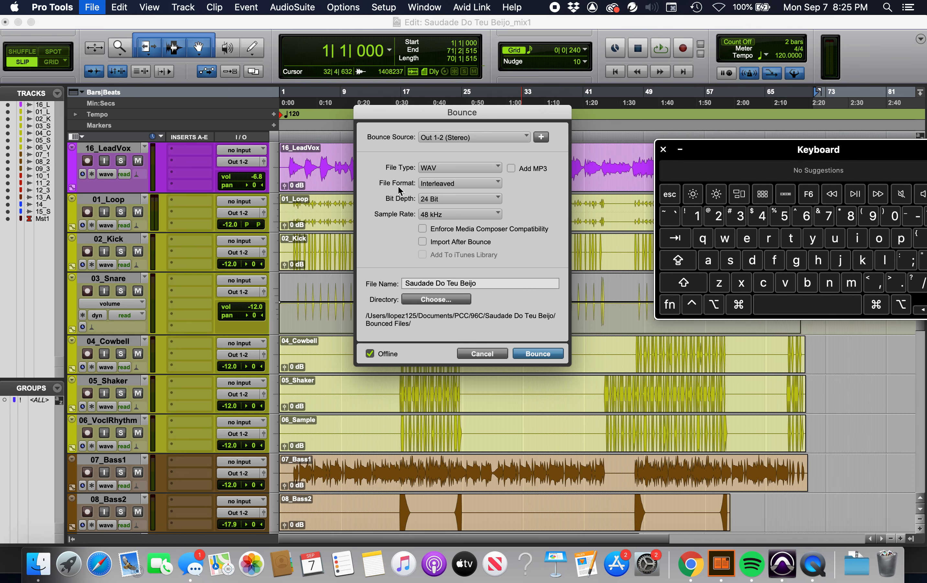
- Set the bounce file type to MP3, prefix the file name with the surname and an underscore, and cancel the bounce
left_click(447, 170)
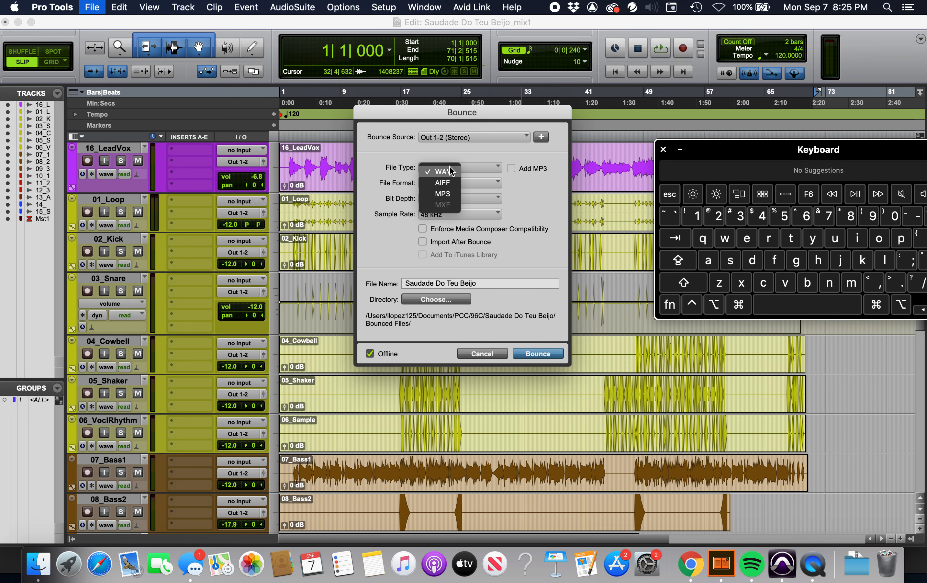
left_click(450, 194)
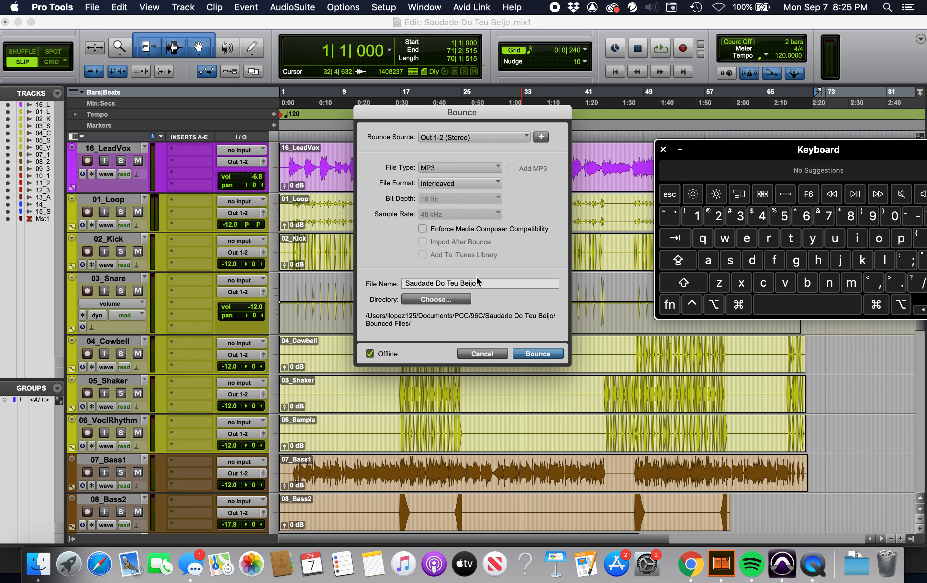
left_click(404, 283)
type("L")
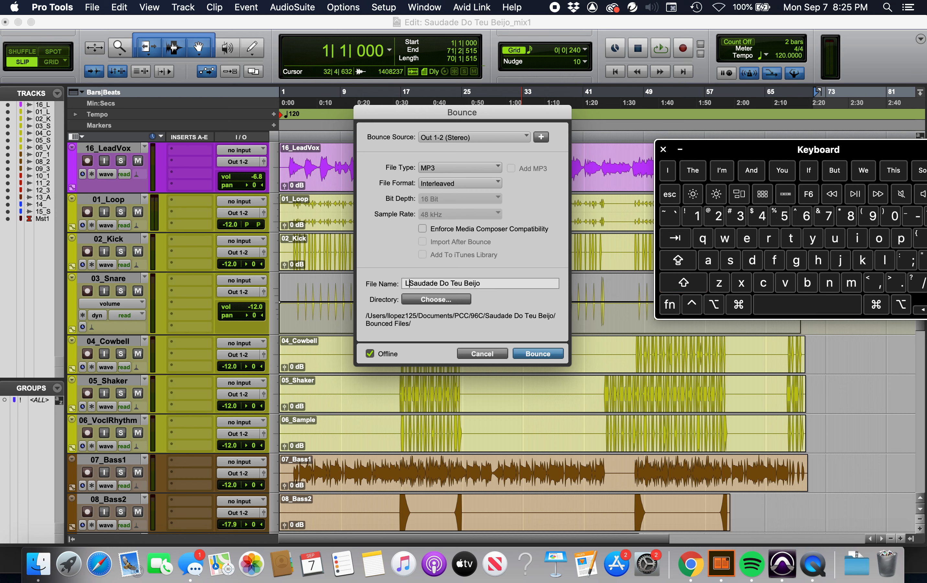
type("opez_")
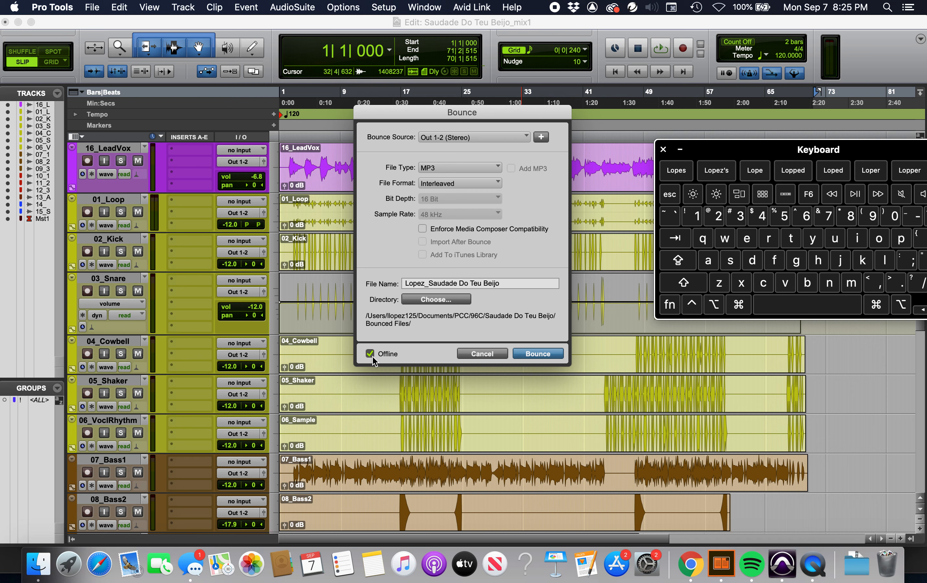
left_click(477, 352)
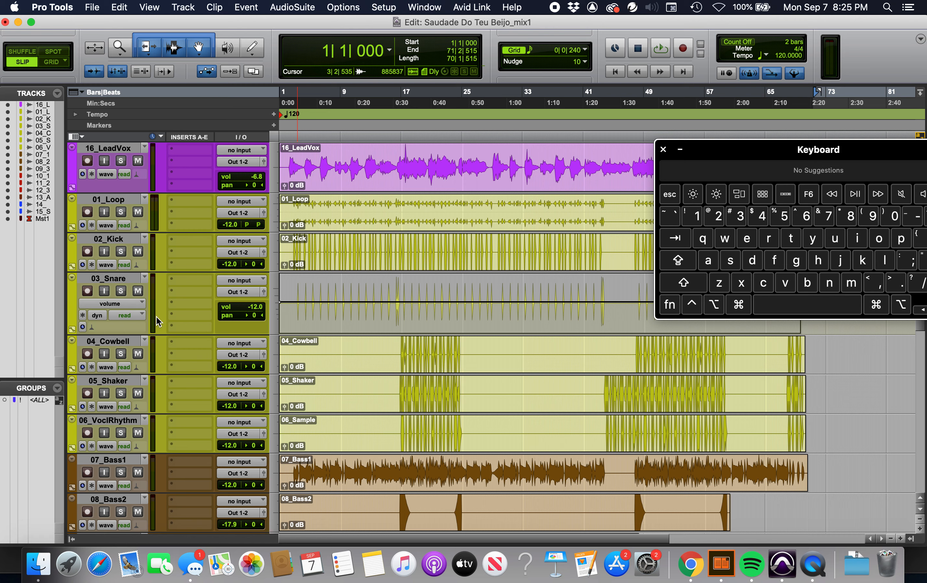
- Group the tracks 01_Loop through 06_VoclRhythm under the name drums and close the on-screen keyboard
left_click(102, 199)
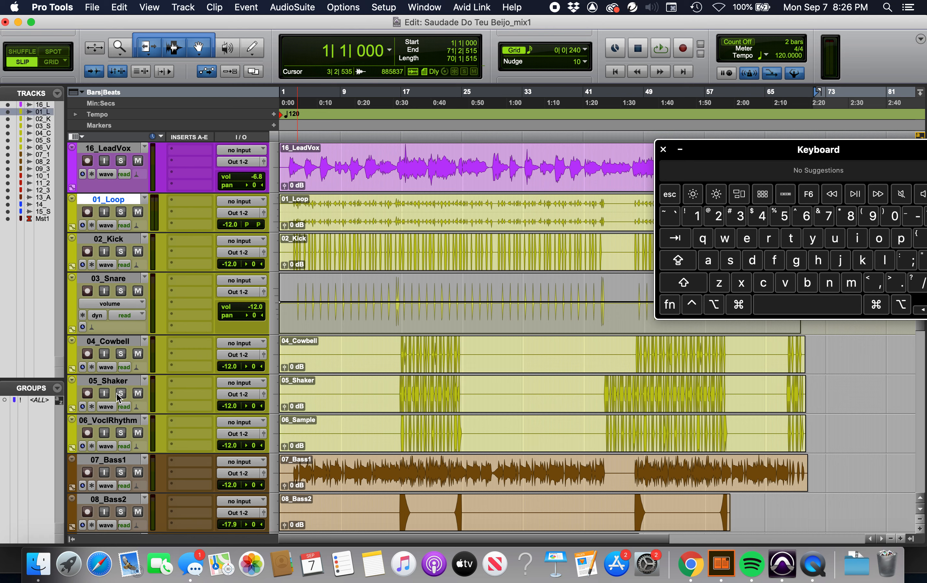
key("shift")
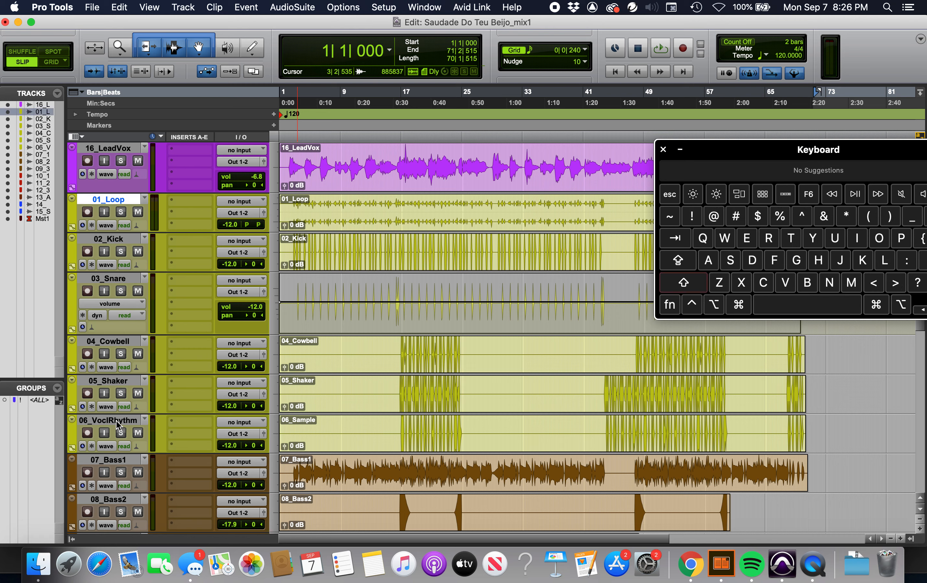
left_click(118, 420, "shift")
key("super+g")
type("drums")
key("Return")
left_click(663, 150)
- Test the drums group by switching mute and solo on and off through 03_Snare
left_click(137, 292)
left_click(136, 291)
left_click(123, 291)
left_click(122, 291)
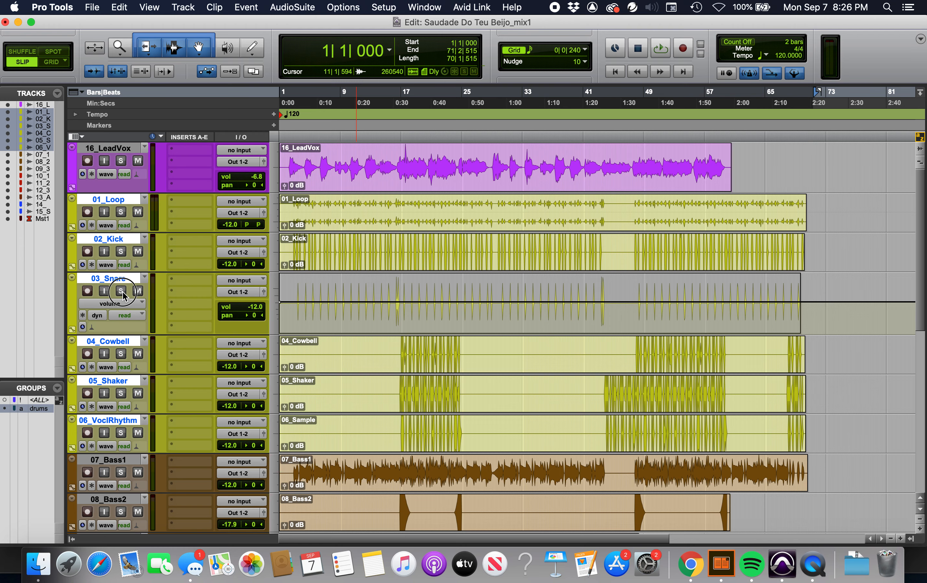
- Group the tracks 07_Bass1, 08_Bass2 and 09_Bass3 under the name Bass
scroll(130, 356, "down", 10)
scroll(130, 356, "up", 5)
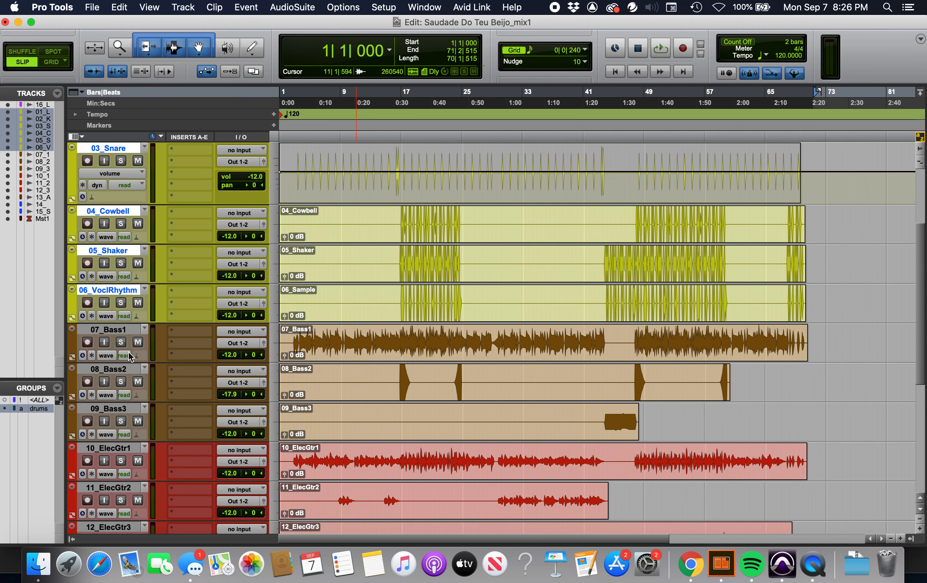
left_click(106, 330)
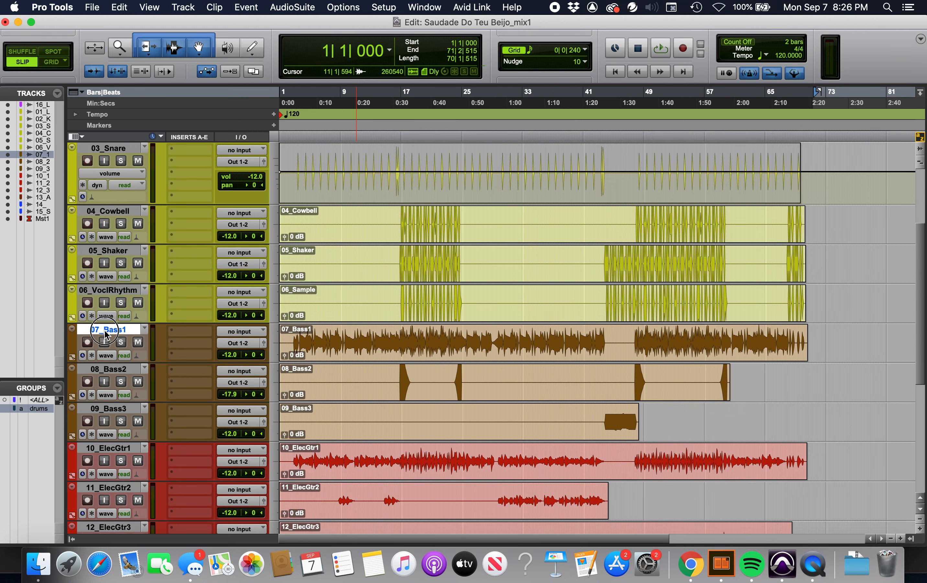
left_click(118, 409, "shift")
key("super+g")
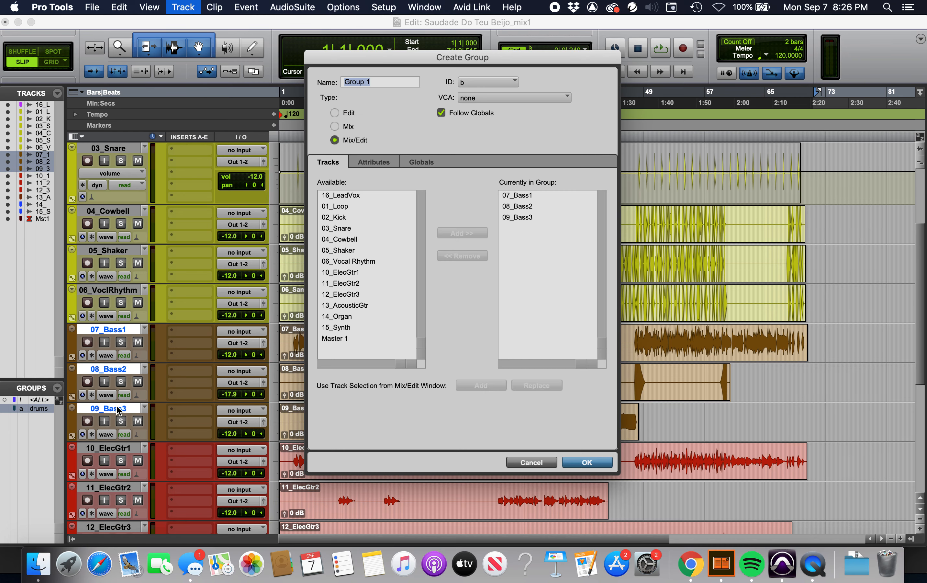
type("Bass")
key("Return")
- Test the Bass and drums groups by switching mute and solo on and off through 08_Bass2 and 06_VoclRhythm
left_click(137, 381)
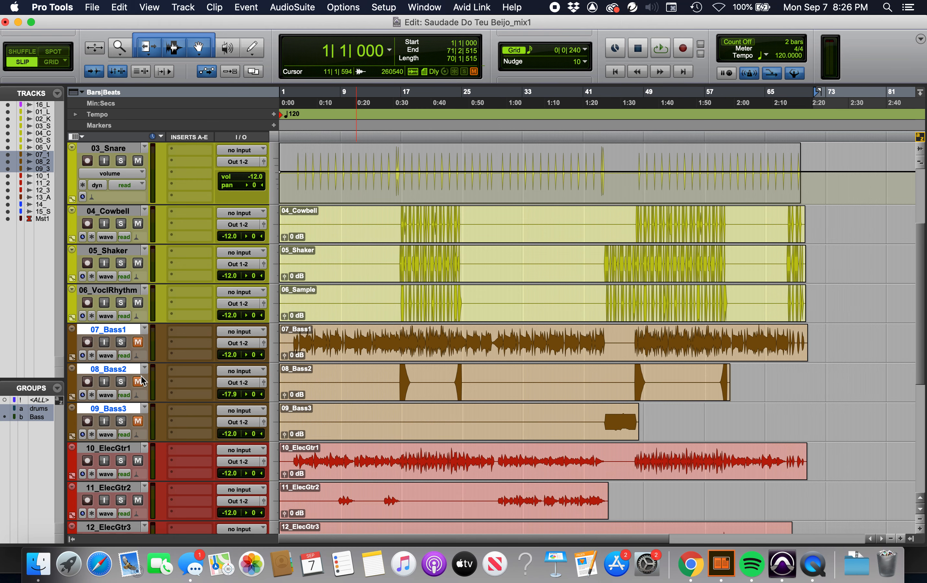
left_click(119, 380)
left_click(139, 380)
left_click(120, 382)
left_click(137, 303)
left_click(121, 303)
left_click(121, 303)
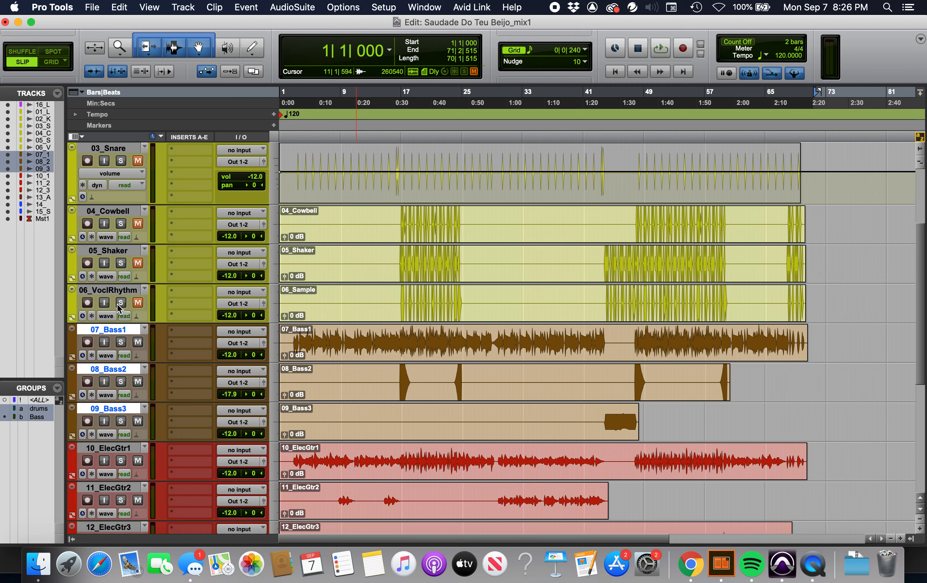
left_click(137, 302)
- Select a short passage of 14_Organ from about bar 59 to bar 62, and place the edit cursor in 03_Snare at about bar 27
scroll(139, 304, "up", 3)
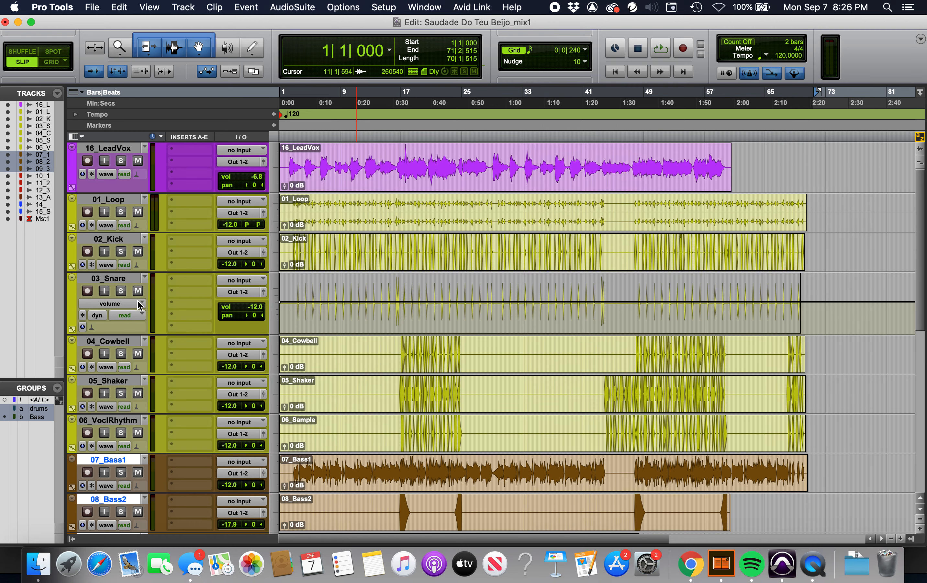
scroll(138, 302, "down", 10)
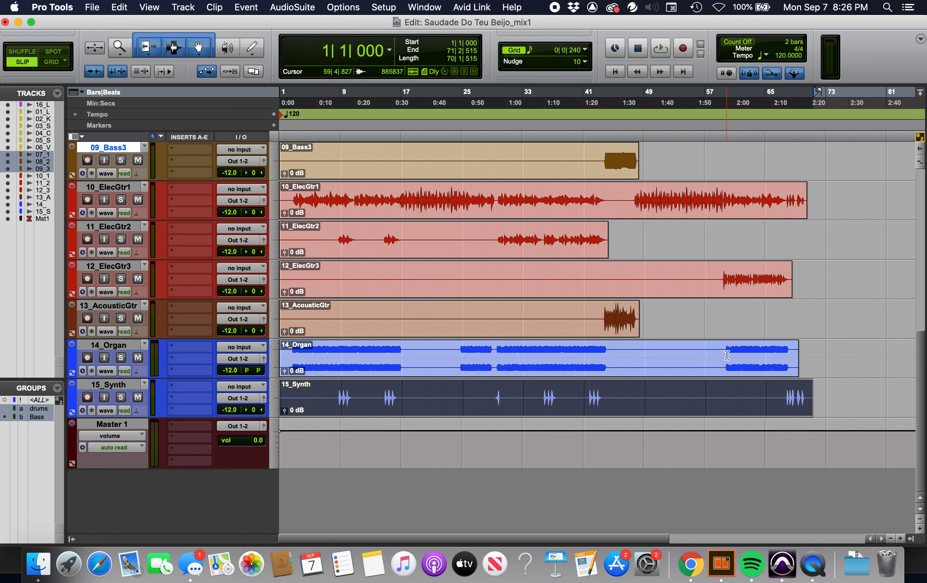
left_click_drag(727, 354, 749, 355)
scroll(616, 274, "up", 10)
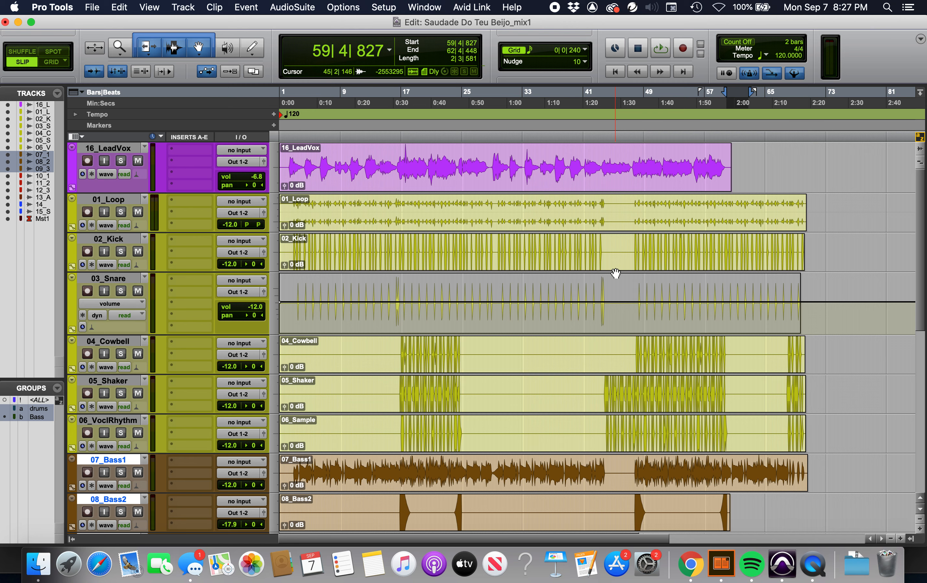
left_click(480, 297)
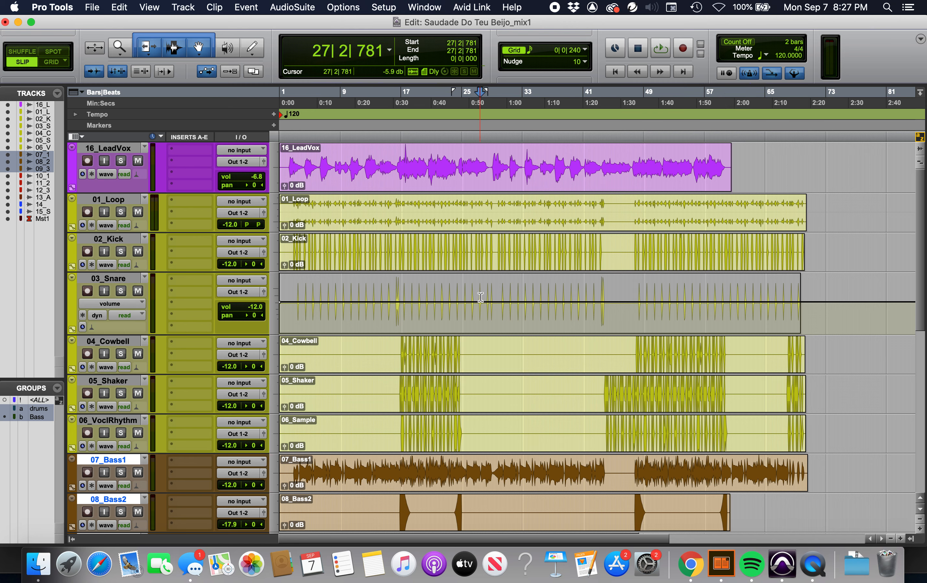